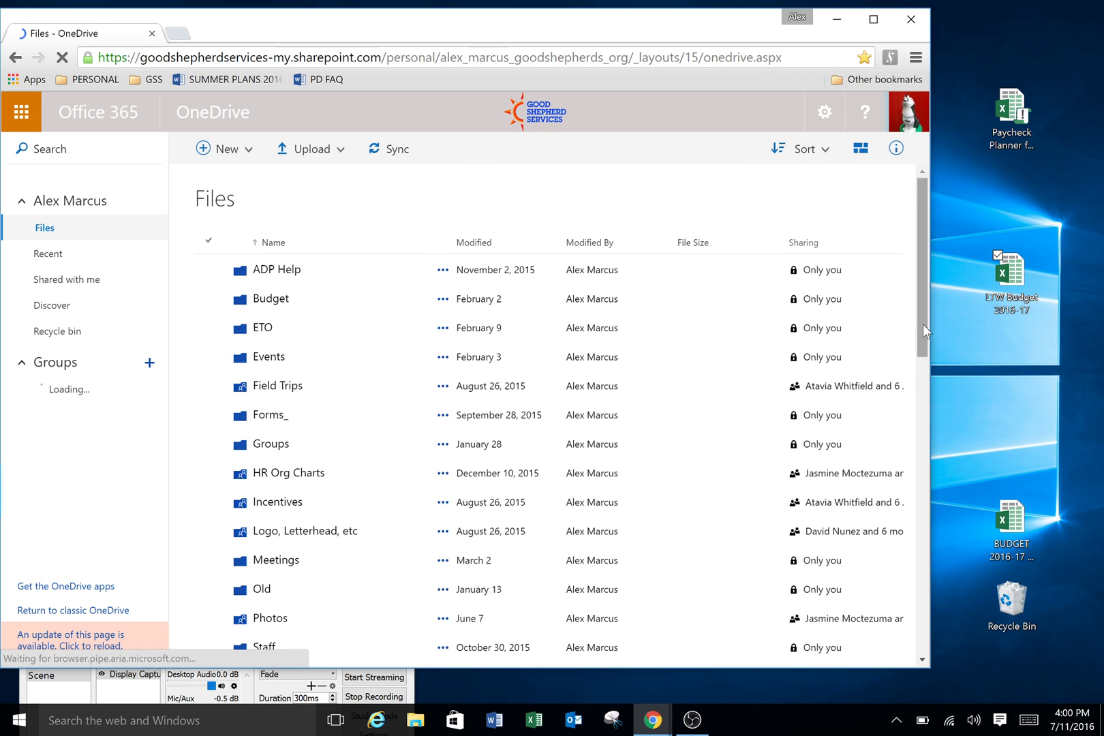
Step: Upload the LTW Budget 2016-17.xlsx desktop file into OneDrive Files and open it
scroll(923, 324, "down", 12)
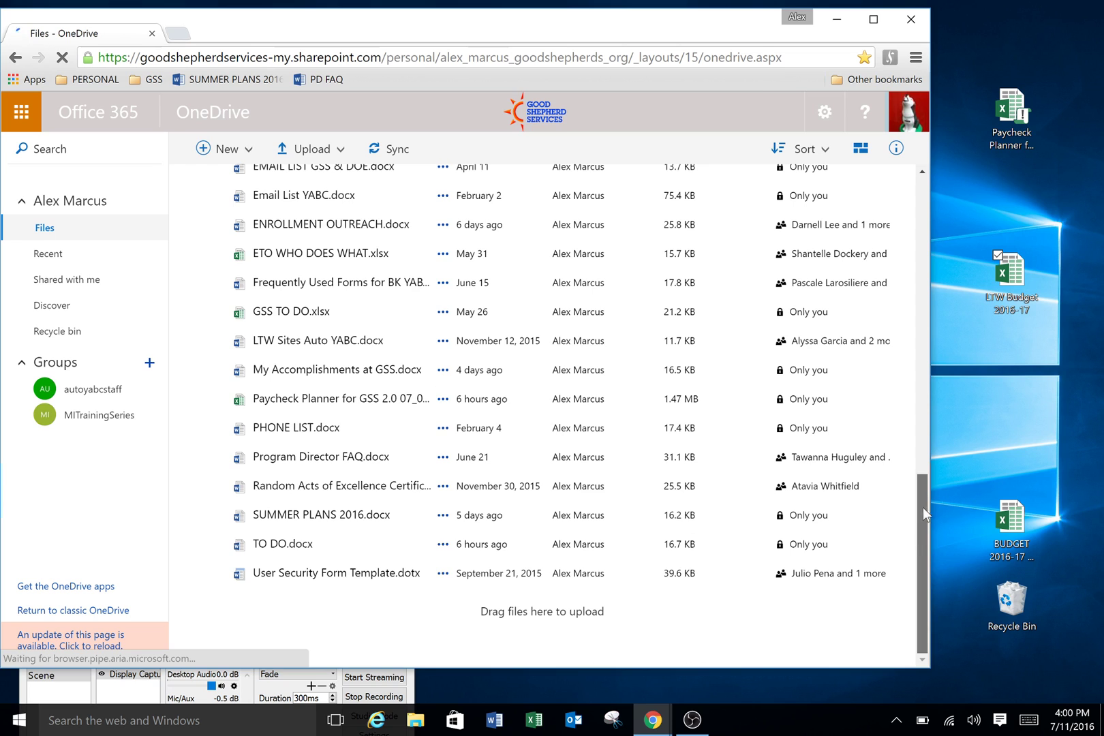
left_click_drag(1012, 273, 372, 436)
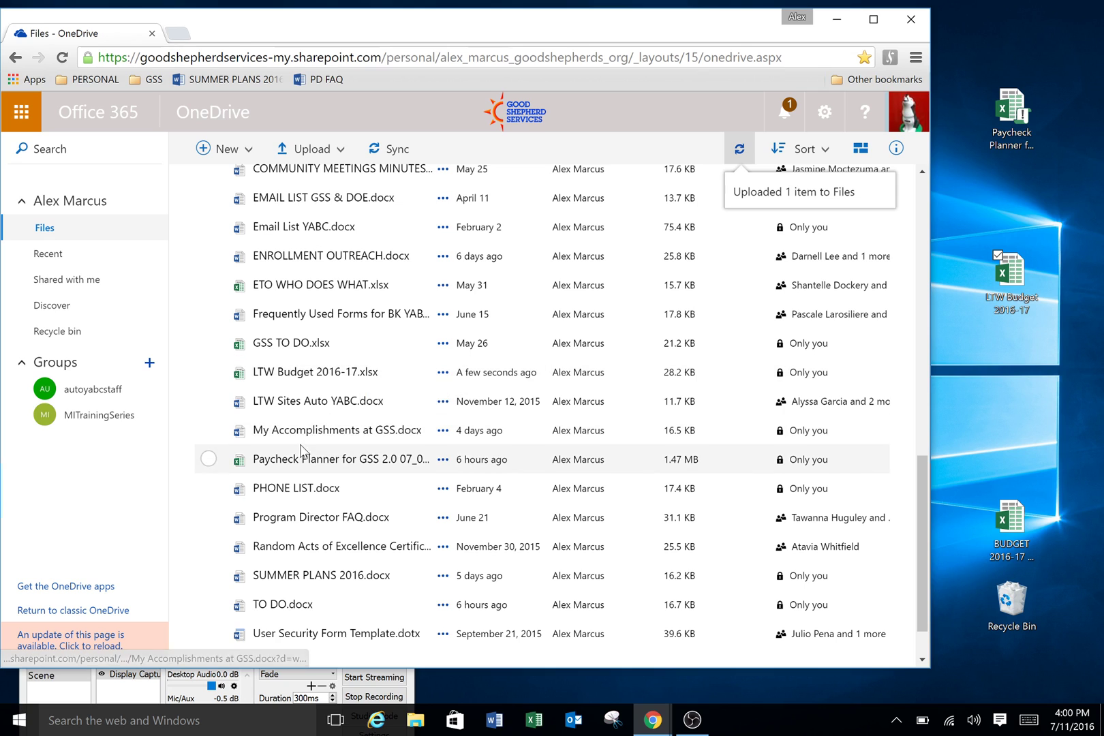
left_click(321, 374)
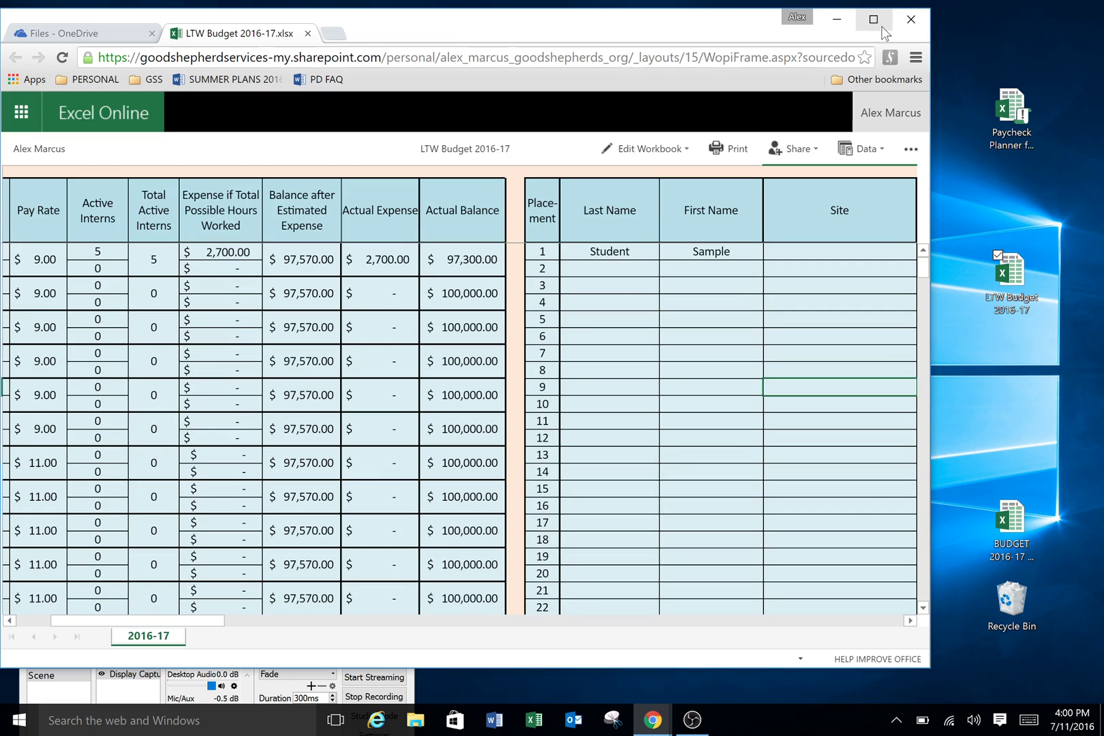
Step: Maximize the browser window and open the LTW Budget workbook with Edit in Browser
left_click(873, 22)
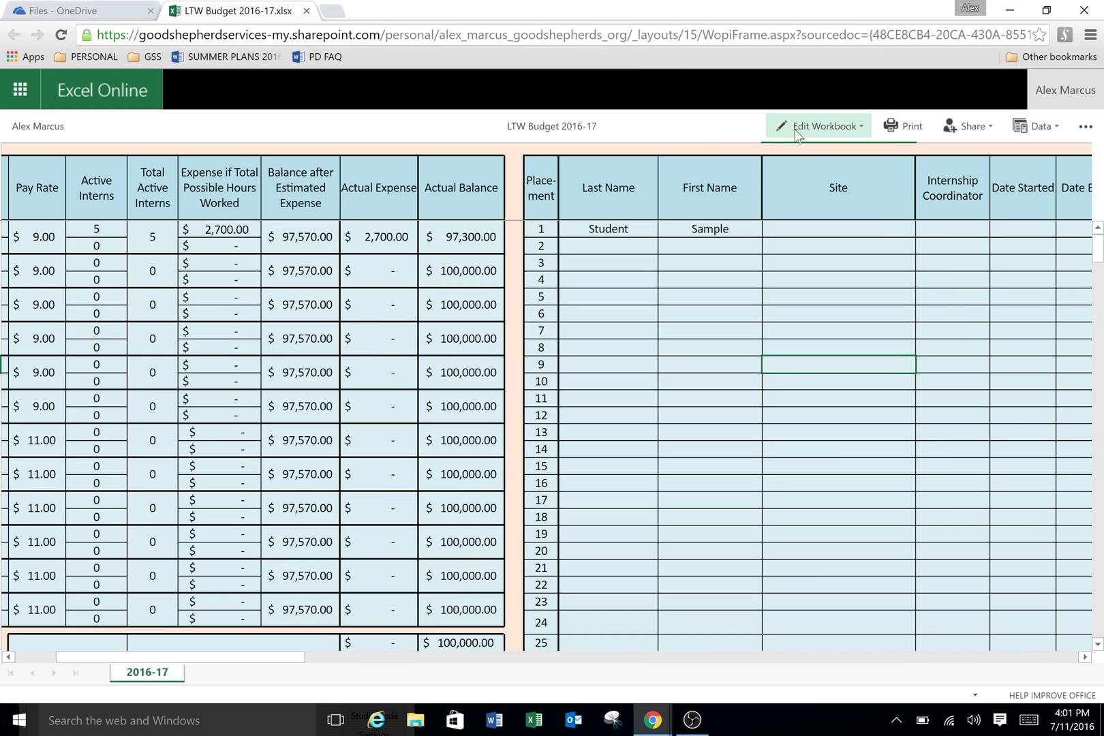
left_click(824, 127)
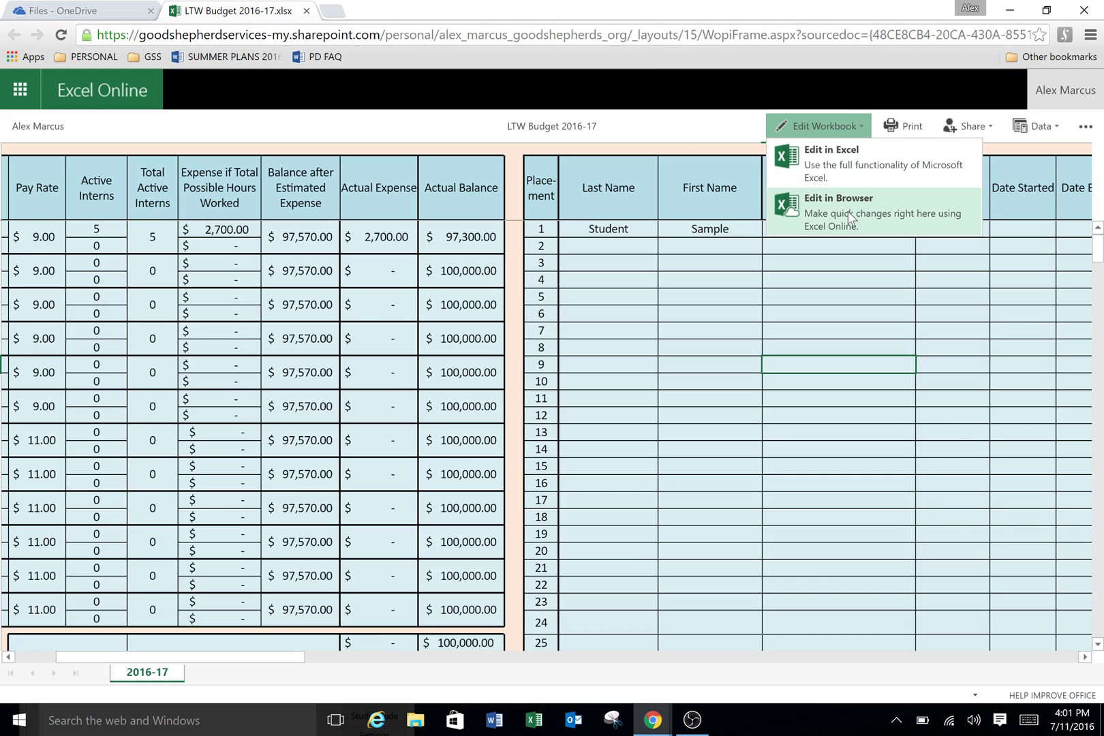
left_click(848, 211)
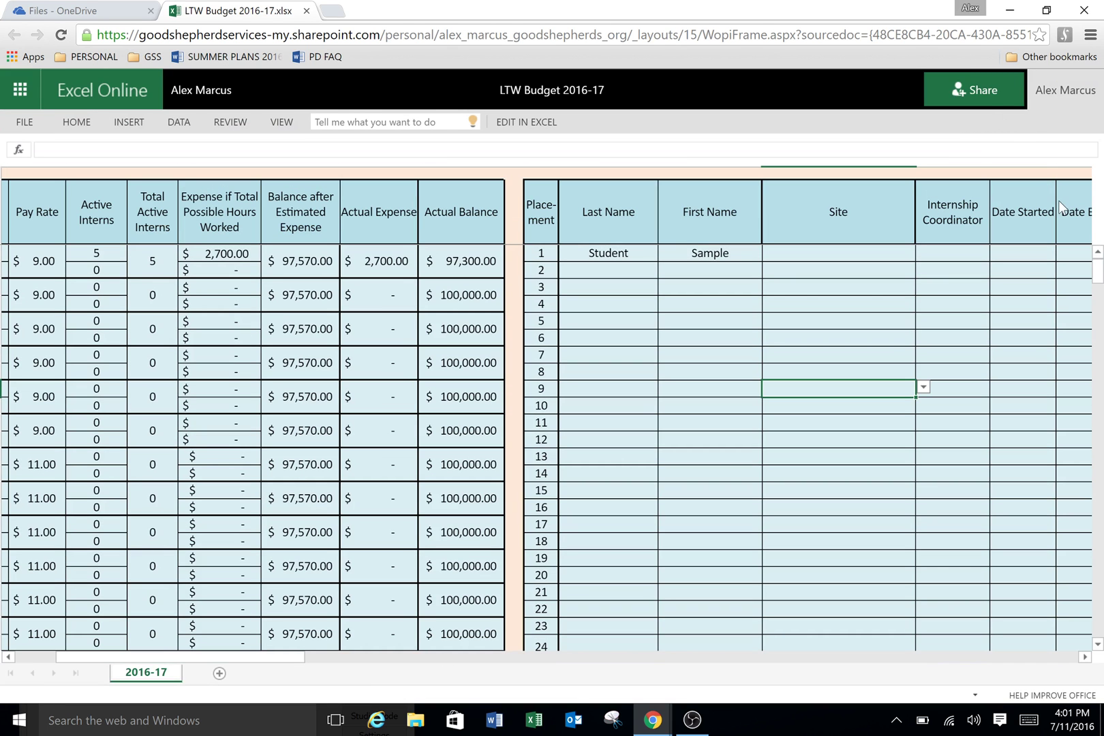
left_click(967, 90)
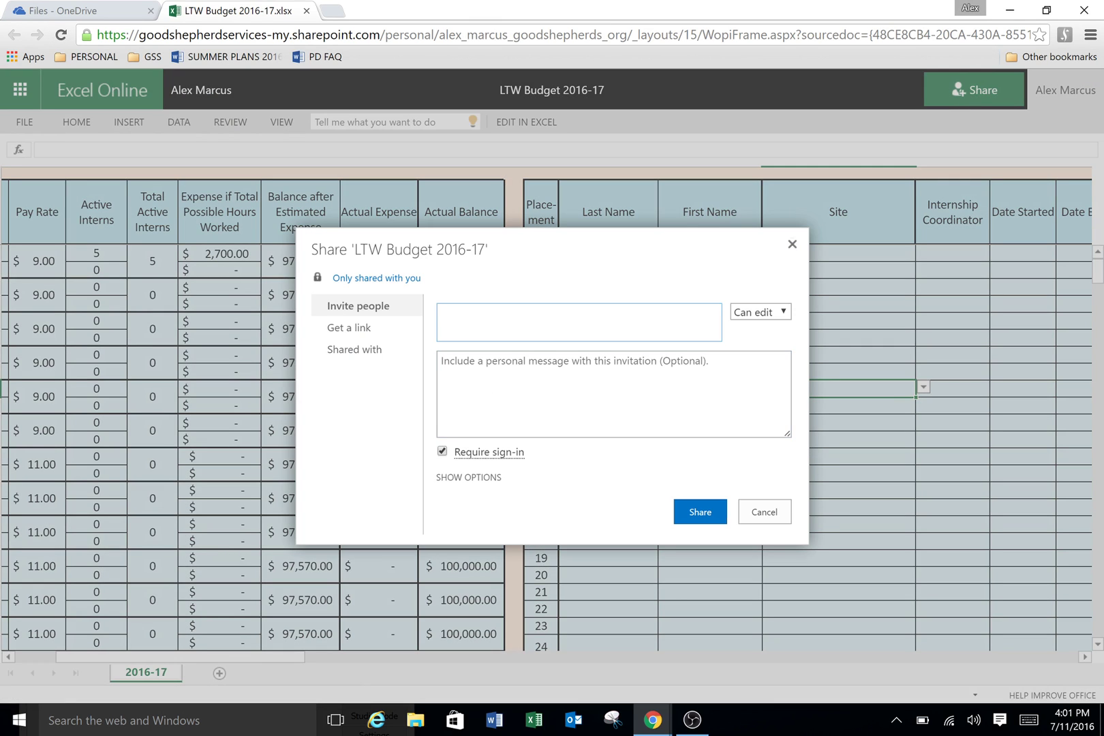
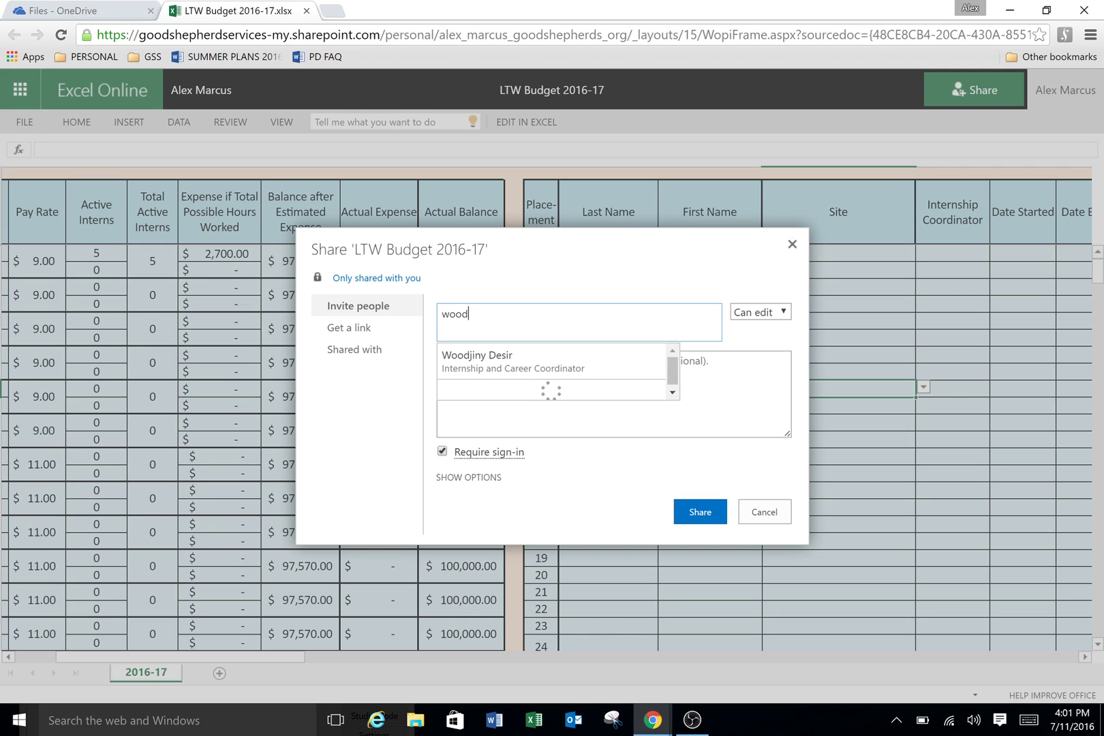
key("Return")
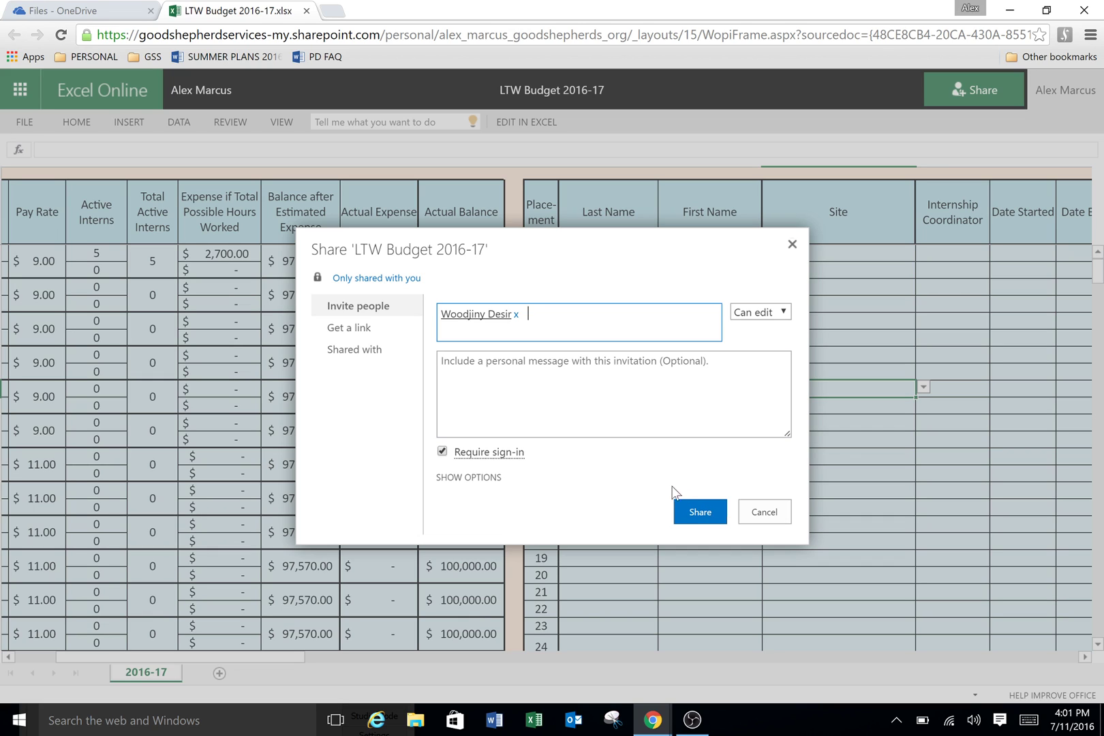
left_click(779, 510)
left_click(789, 515)
left_click(743, 421)
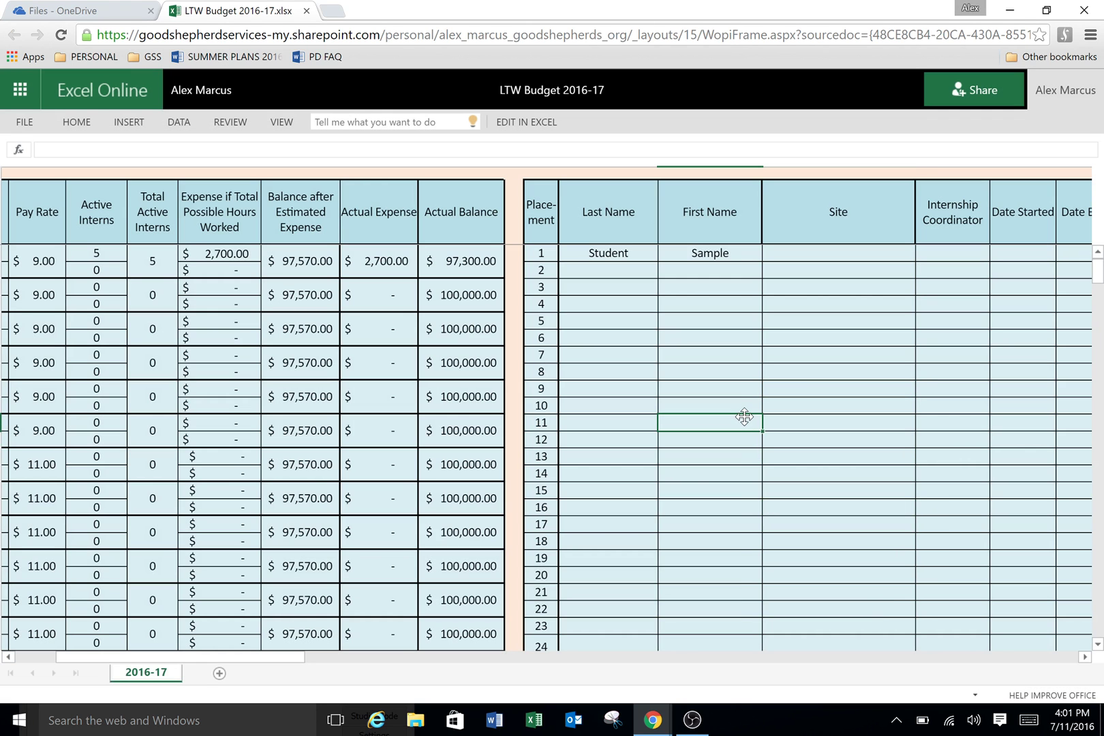
left_click_drag(286, 656, 182, 658)
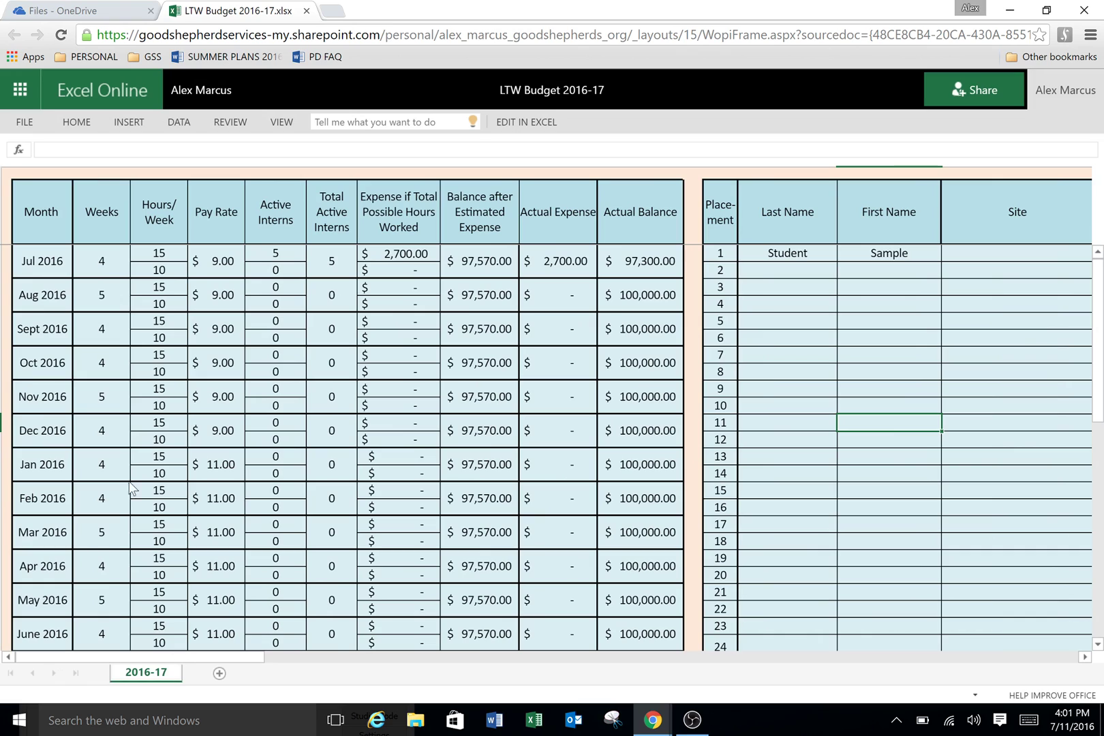
left_click(36, 197)
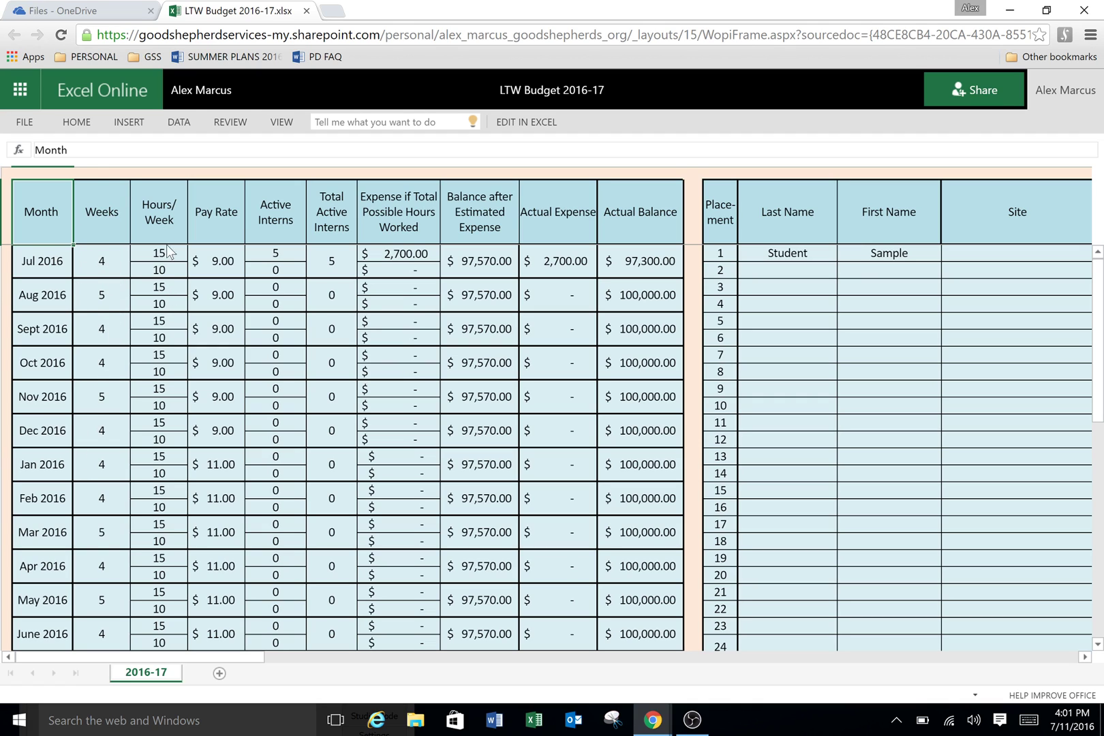
left_click(161, 224)
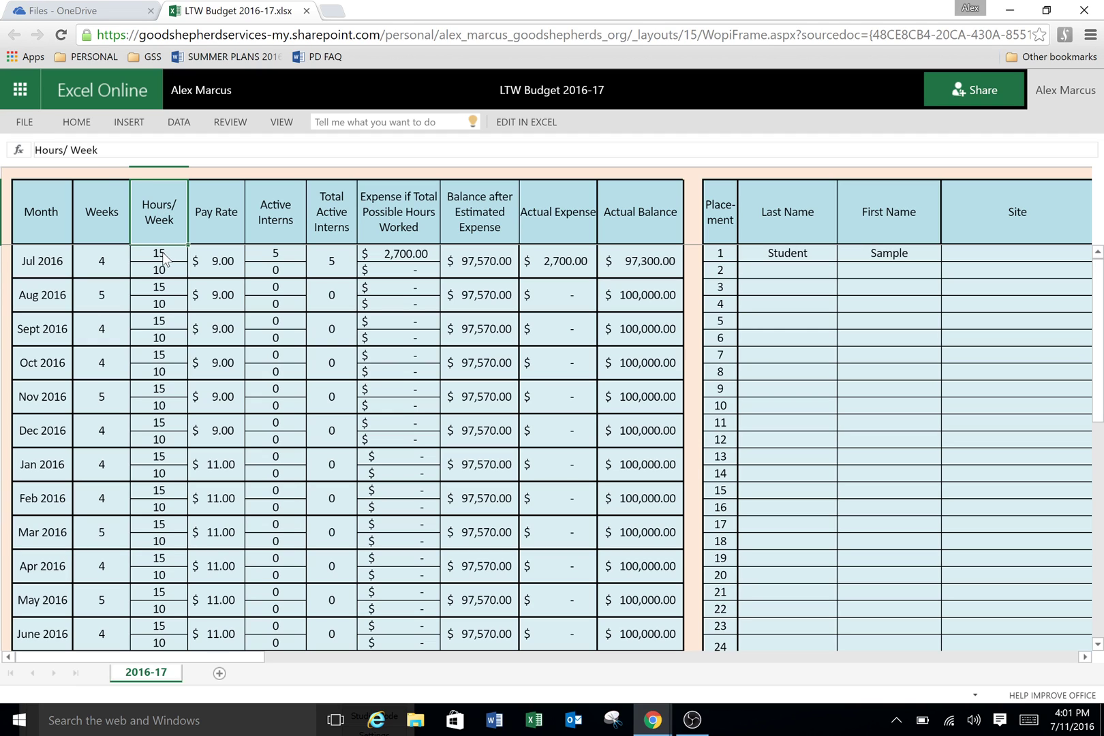
left_click(164, 256)
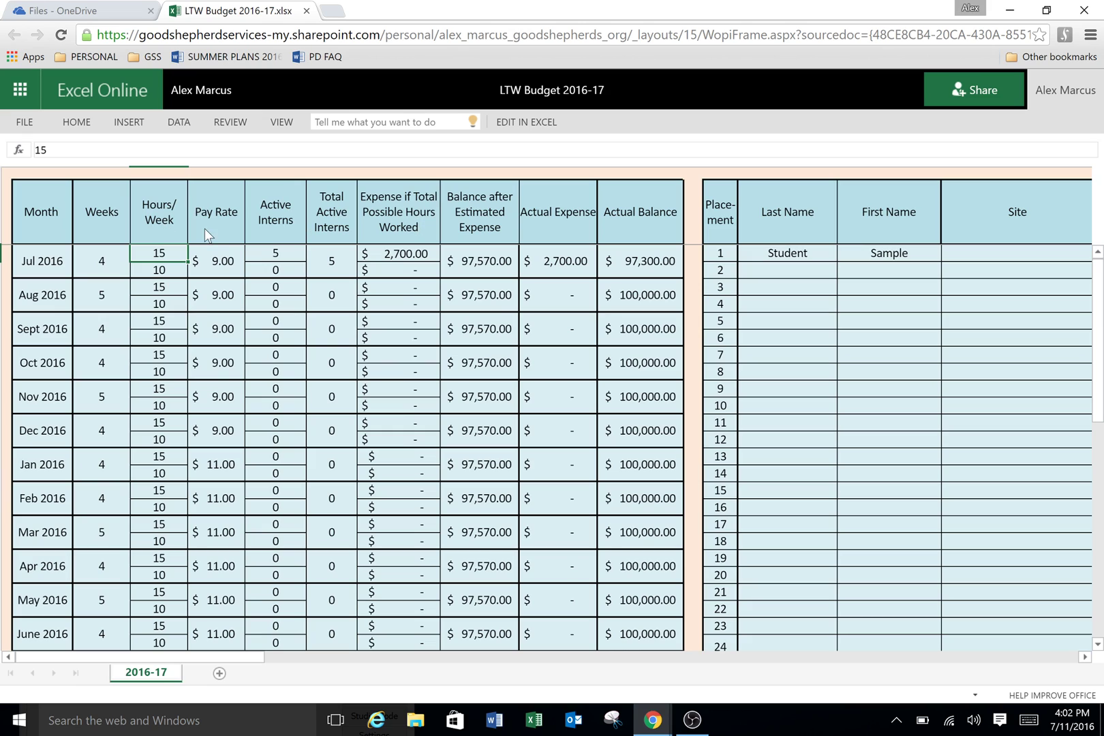
left_click(219, 213)
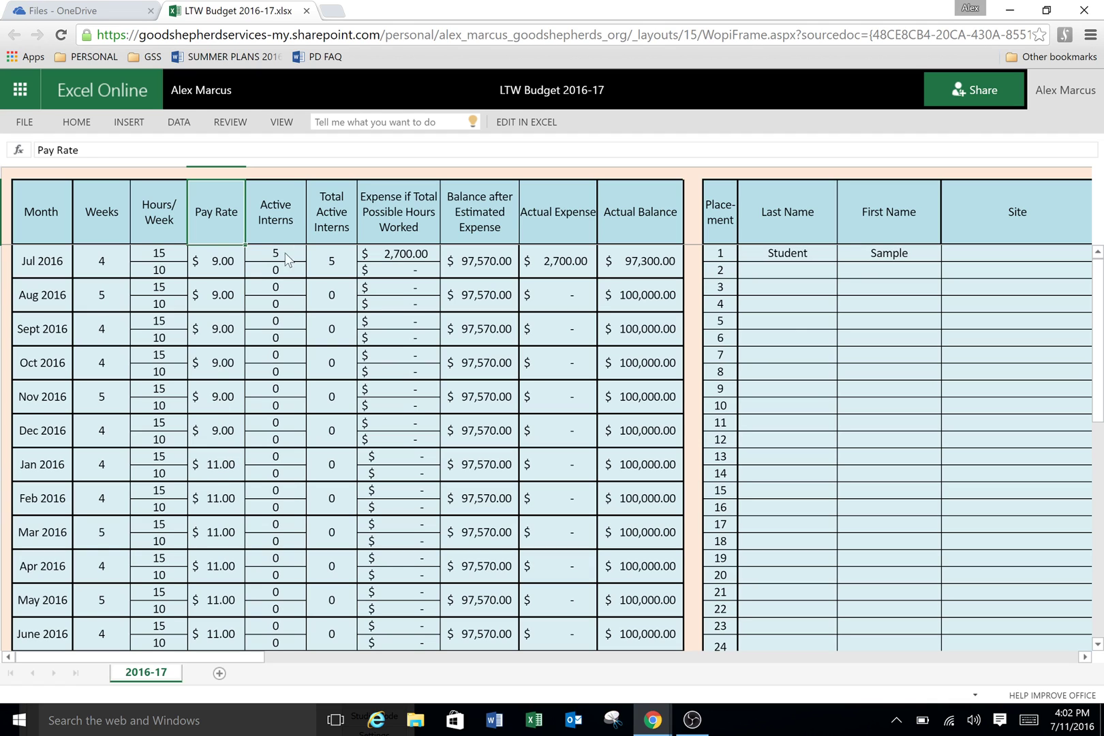
left_click(274, 206)
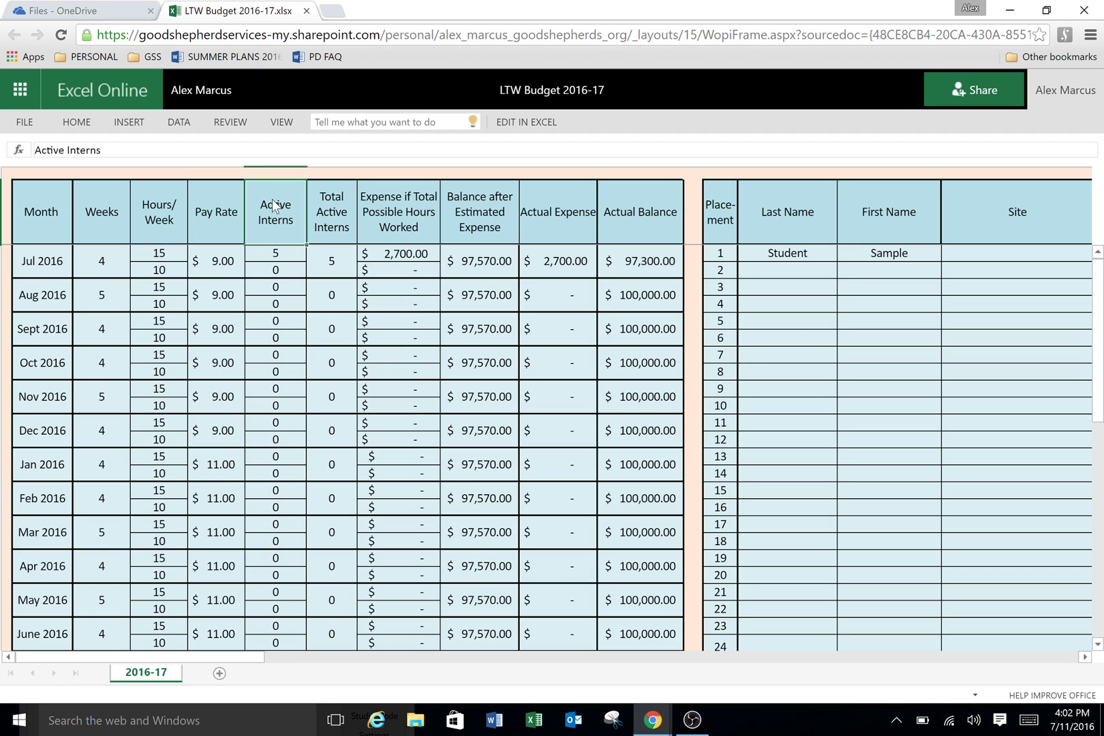
left_click(274, 257)
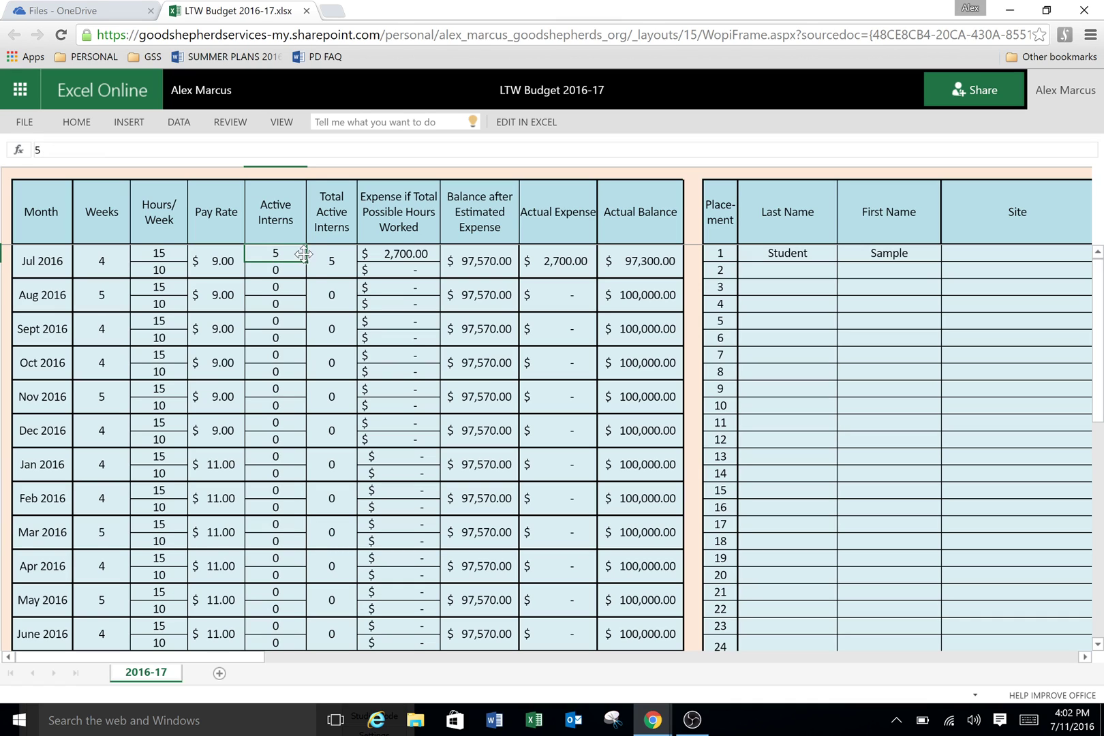
Step: Enter 5 fifteen-hour and 2 ten-hour interns for Jul 2016, then check the total and expense formulas
type("1")
left_click(323, 345)
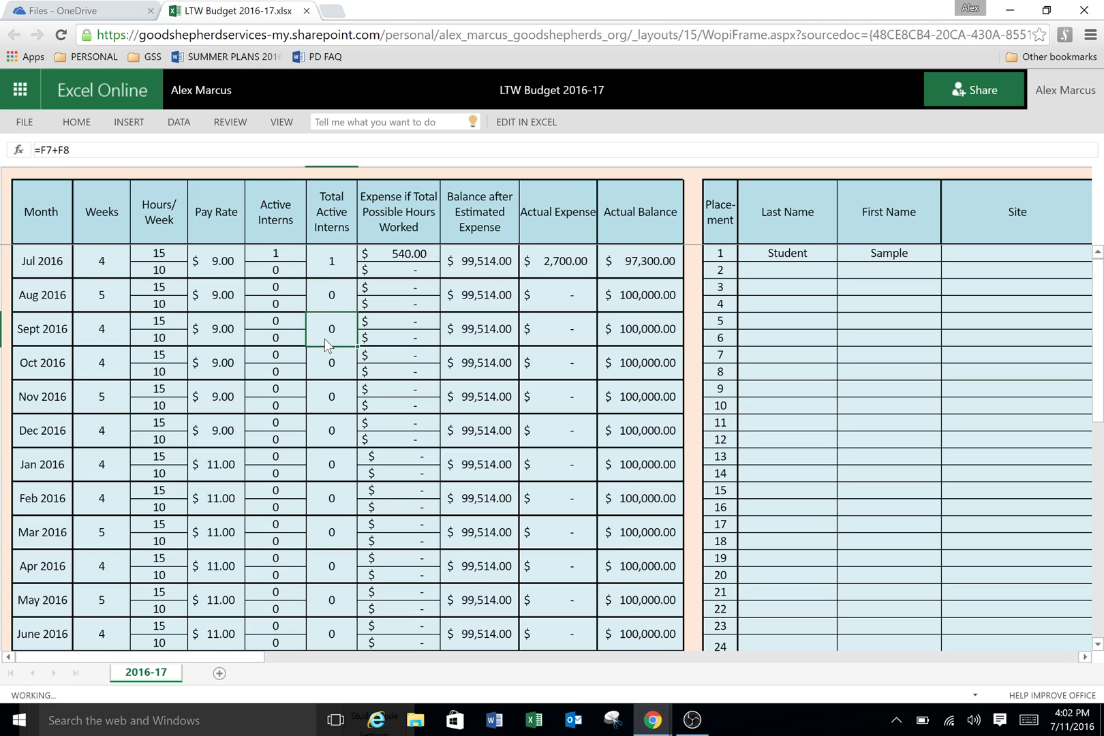
left_click(273, 251)
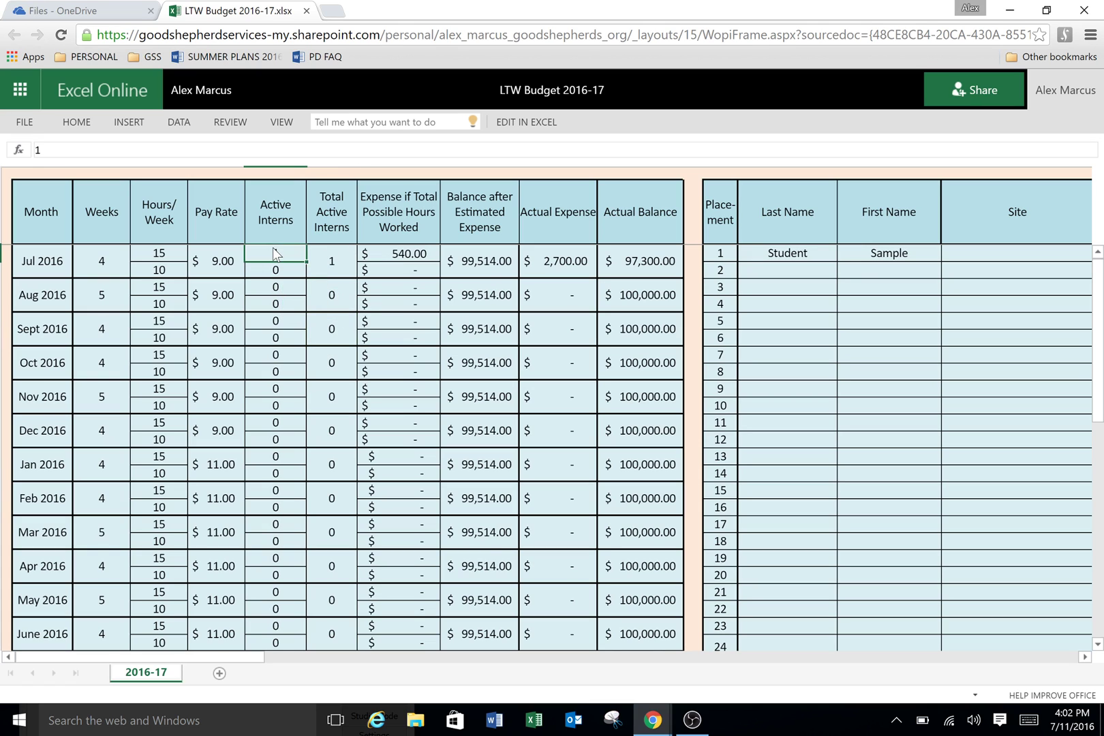
type("5")
left_click(285, 272)
type("2")
left_click(289, 308)
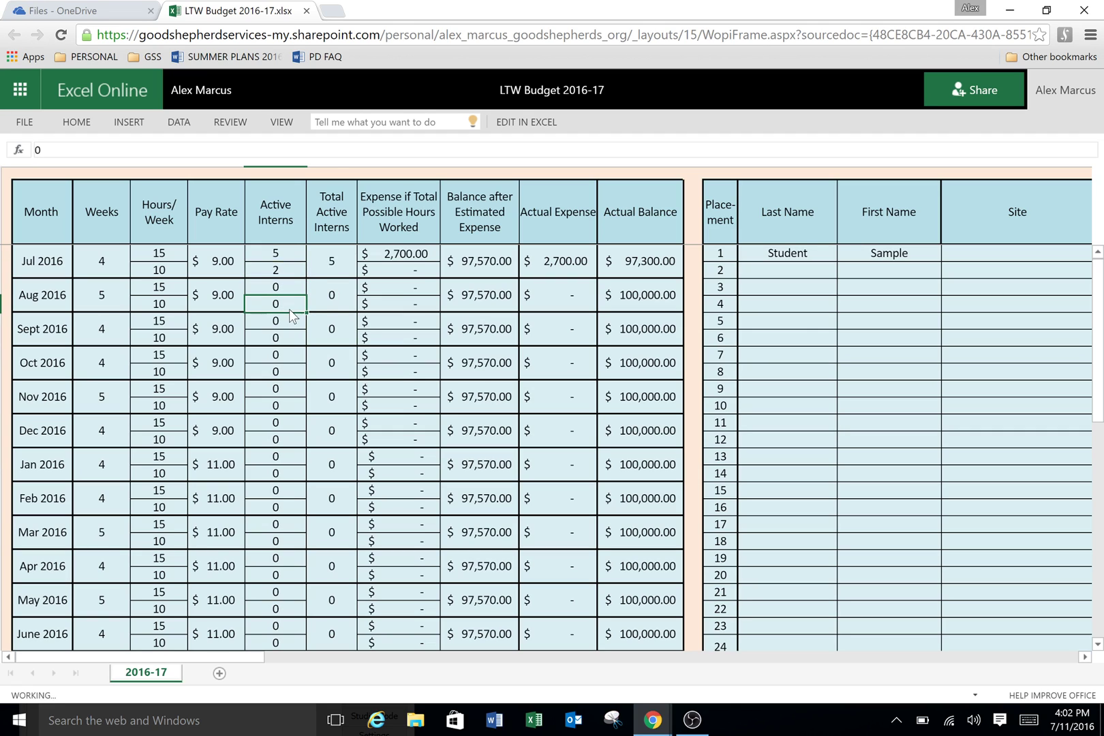
left_click(334, 273)
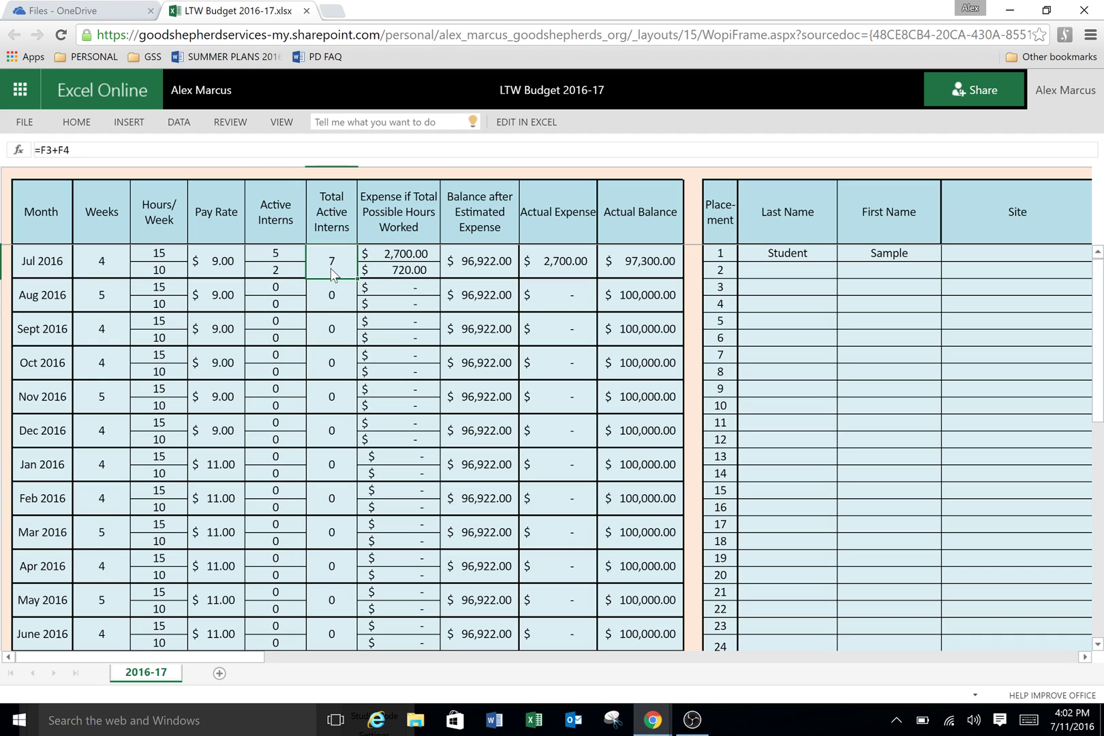
left_click(402, 259)
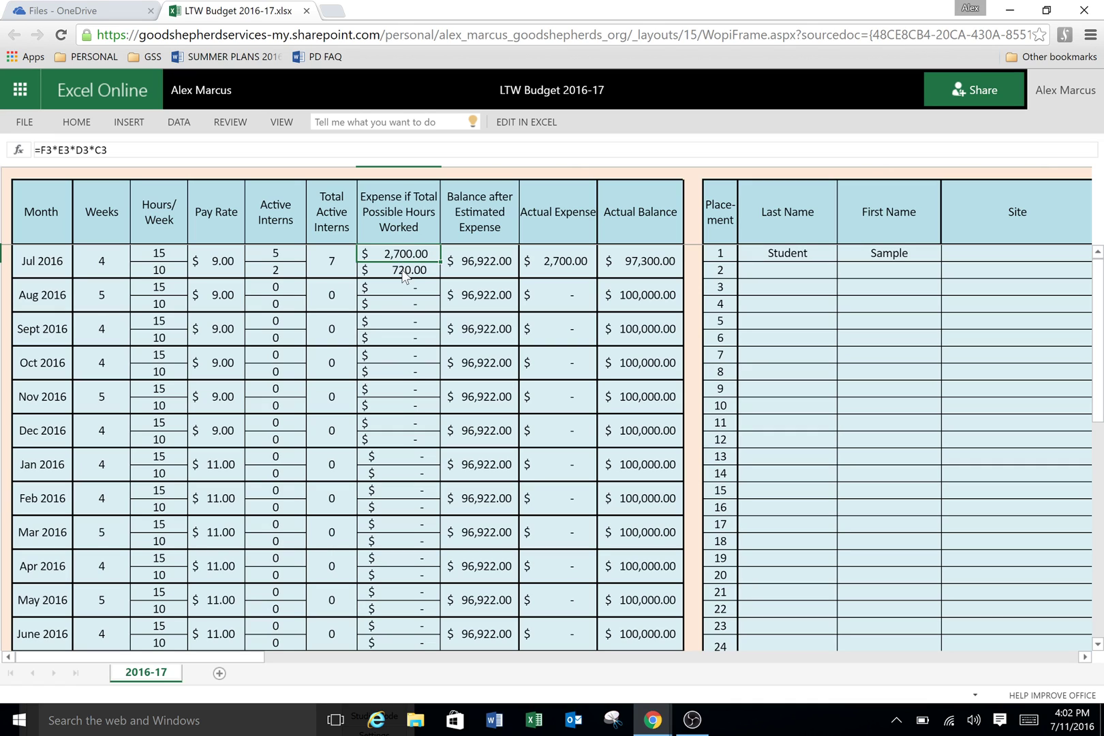
left_click(405, 273)
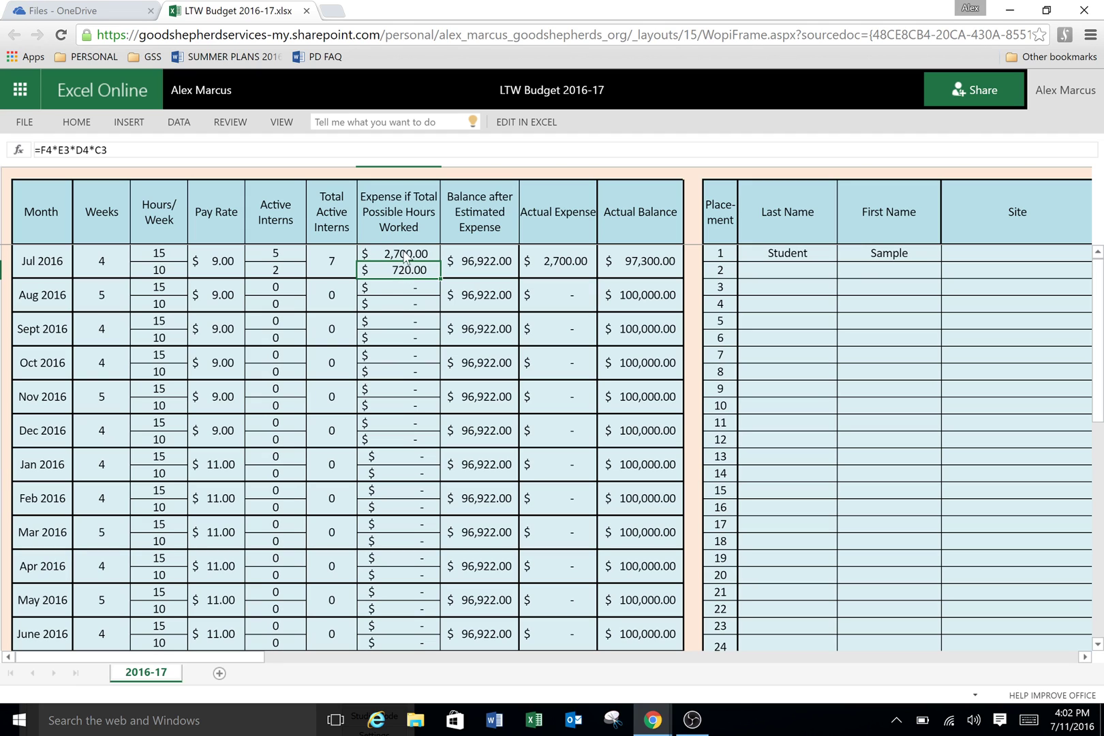
left_click(492, 268)
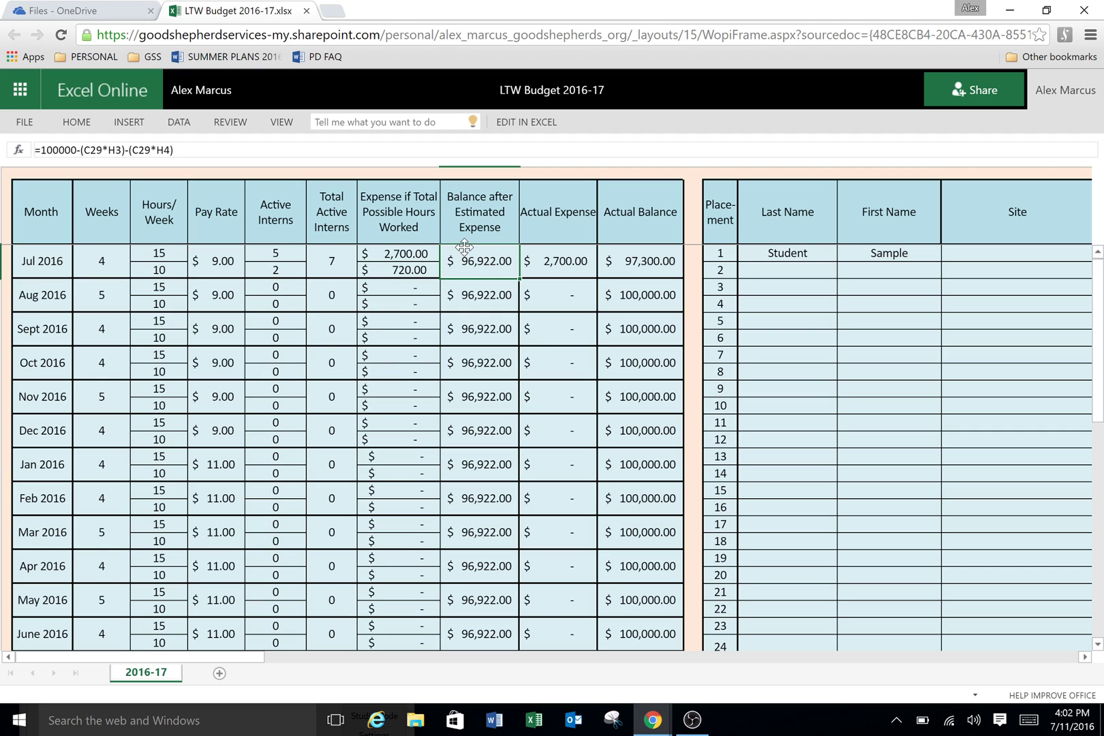
scroll(484, 269, "down", 2)
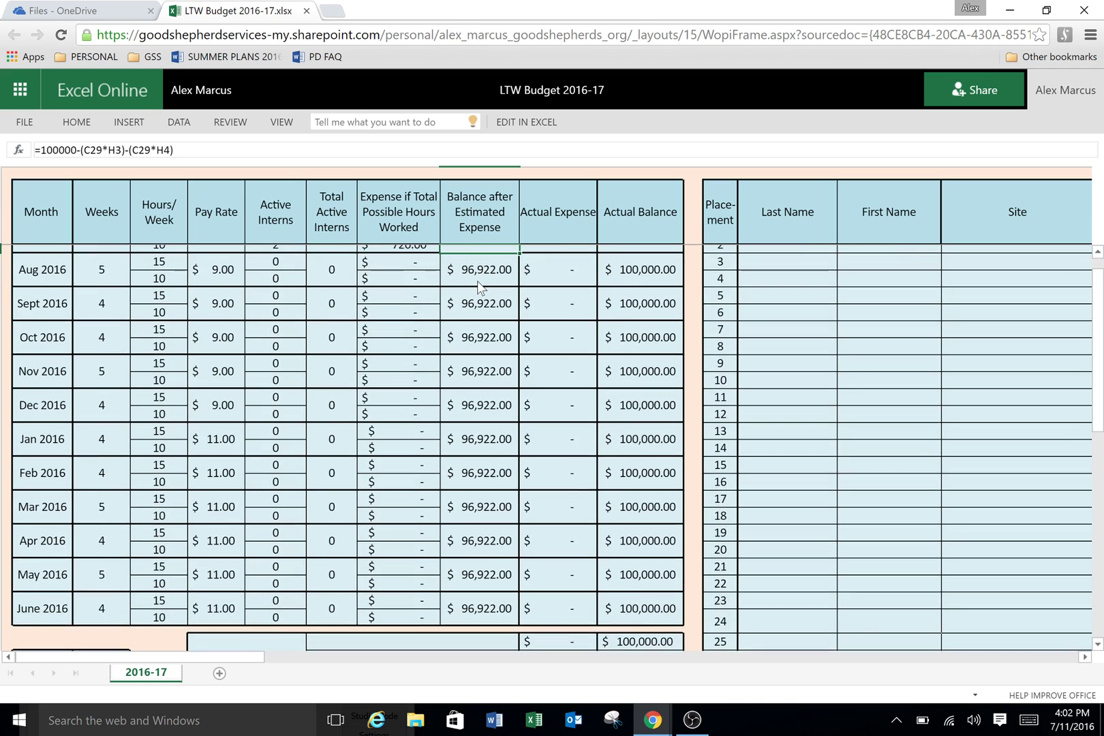
scroll(487, 253, "up", 2)
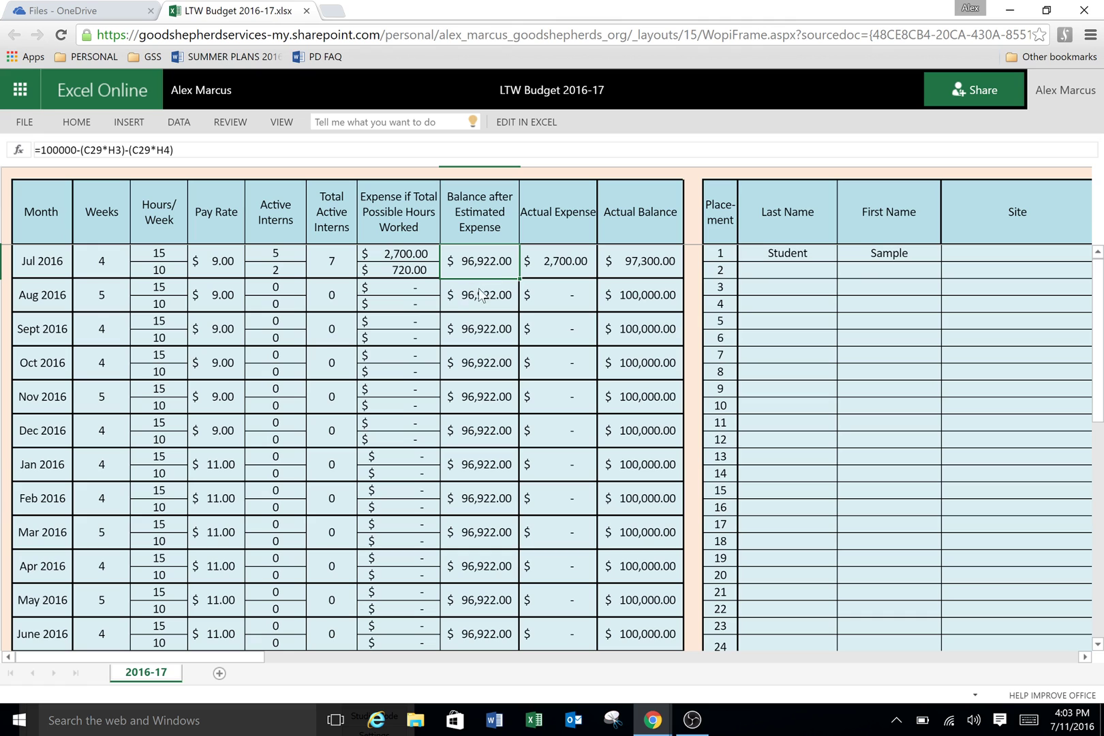
scroll(479, 308, "down", 1)
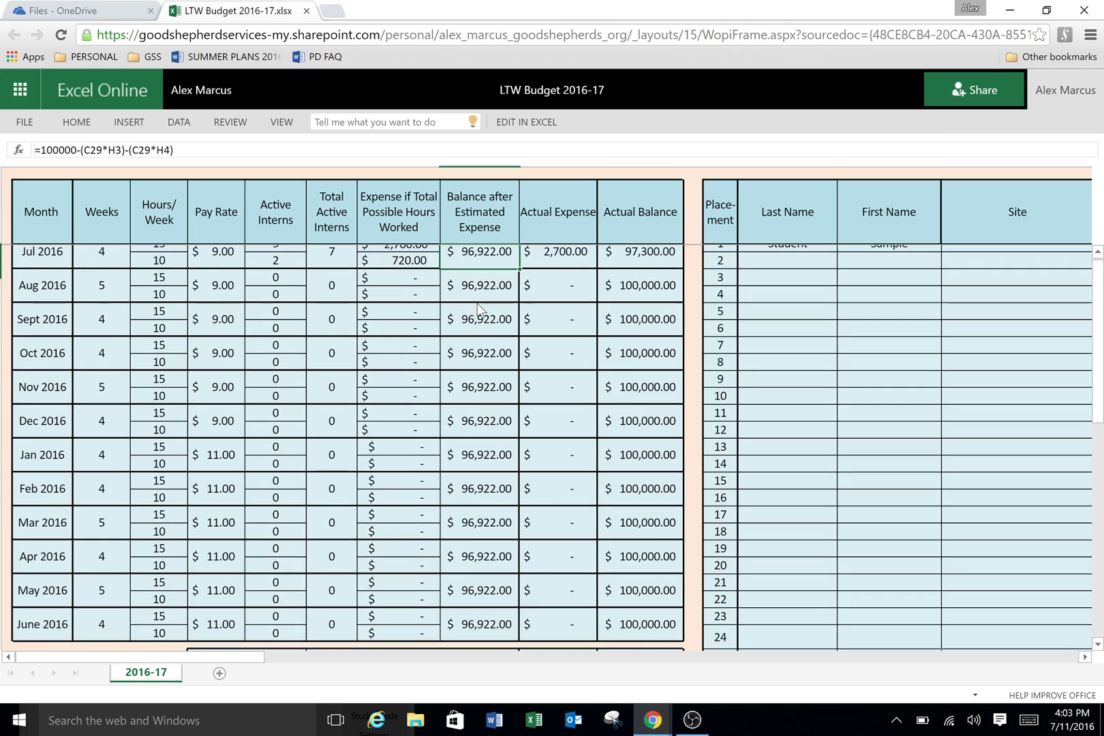
scroll(470, 320, "down", 5)
scroll(464, 326, "up", 1)
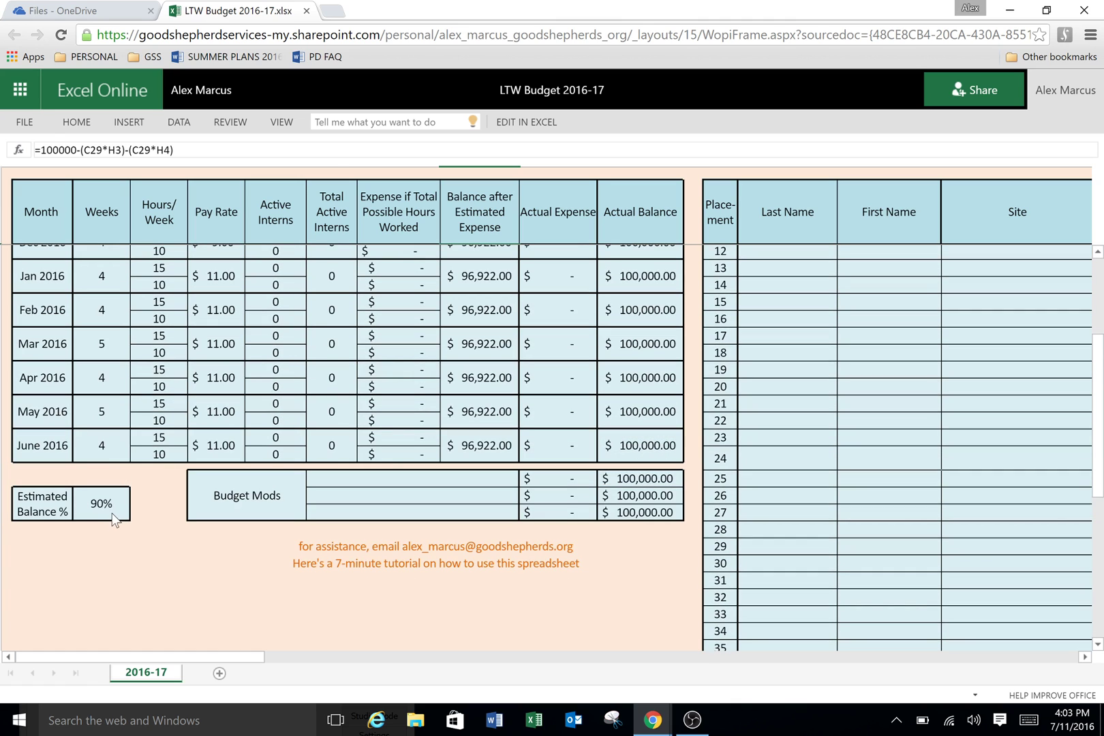
left_click(114, 518)
left_click(138, 498)
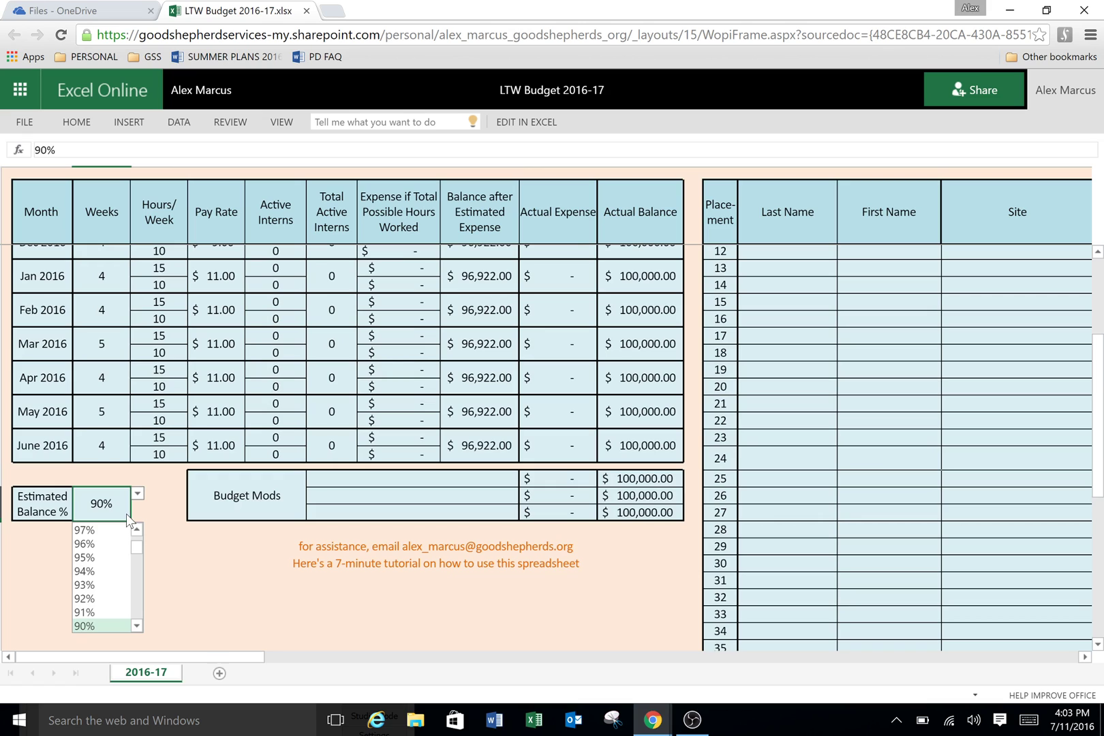
scroll(140, 543, "up", 1)
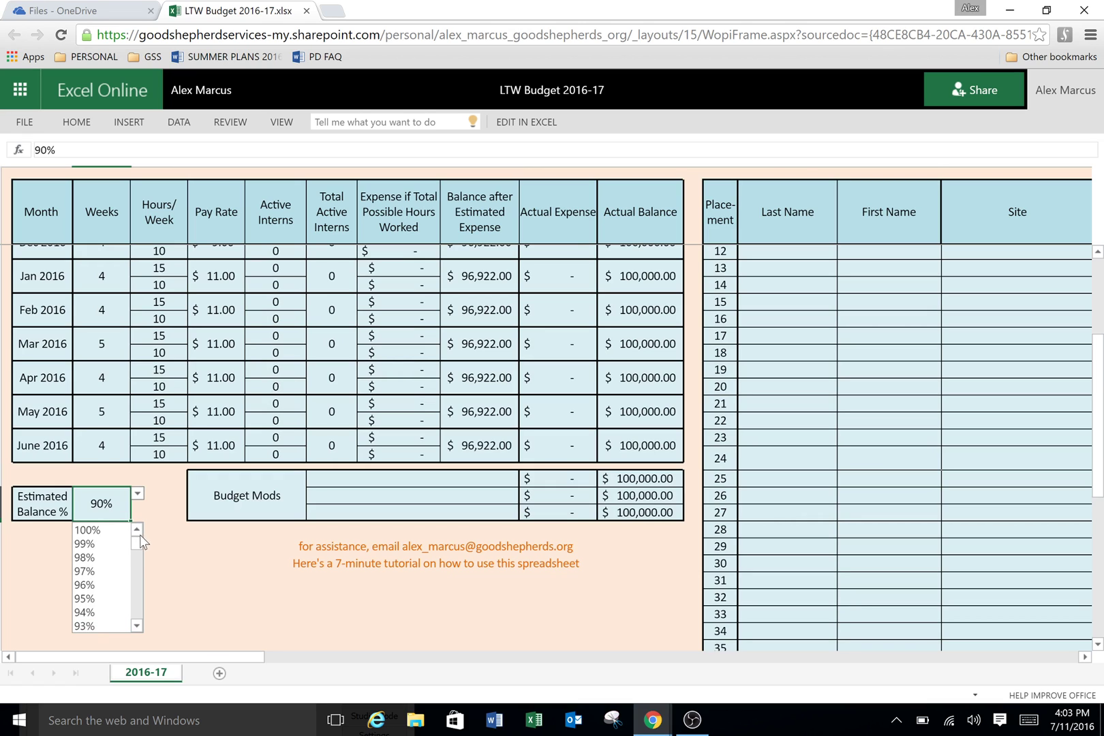
left_click(85, 543)
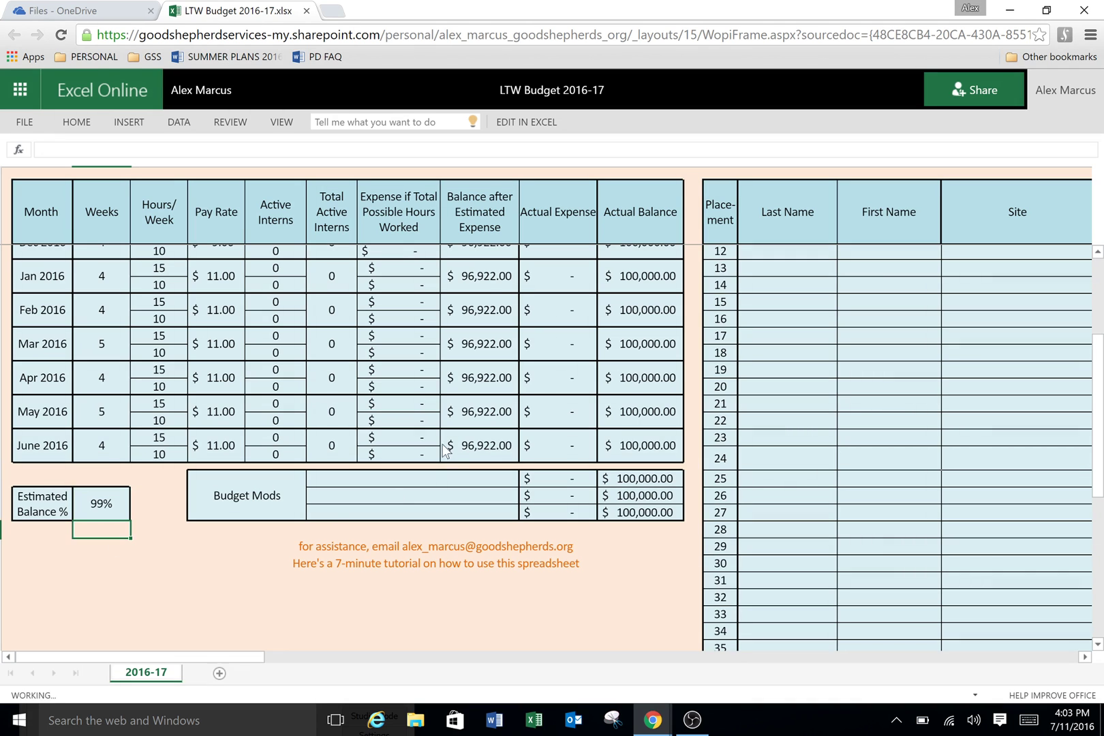
scroll(523, 297, "up", 5)
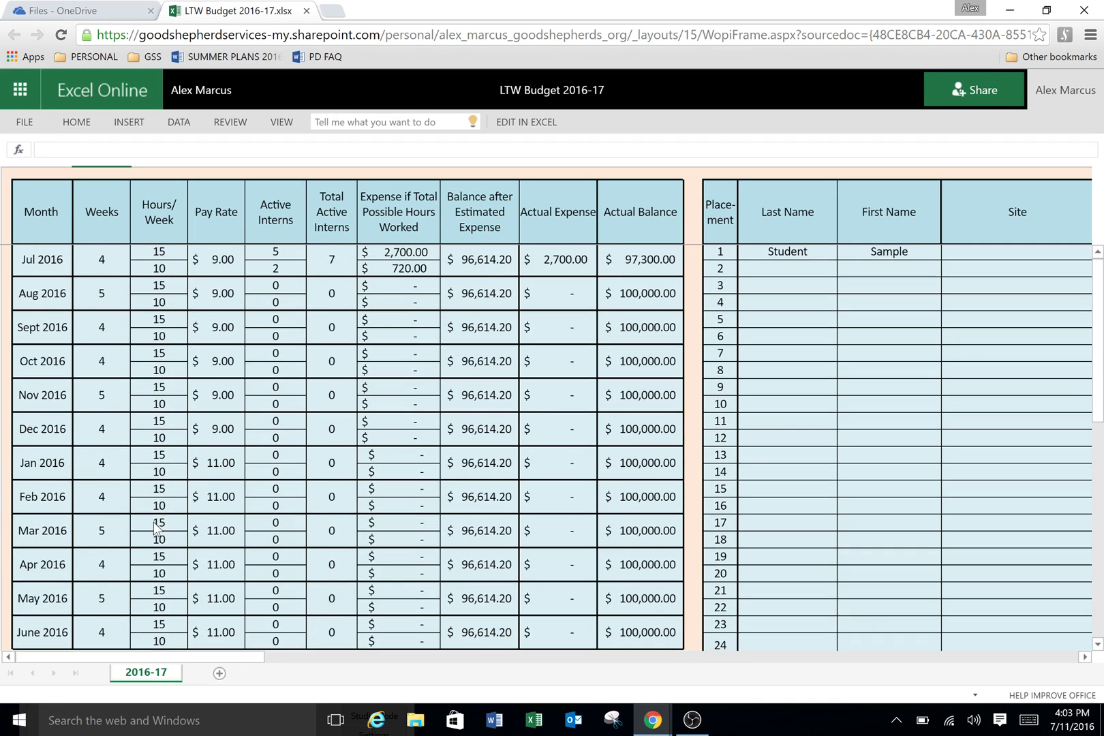
scroll(306, 409, "down", 3)
left_click(115, 539)
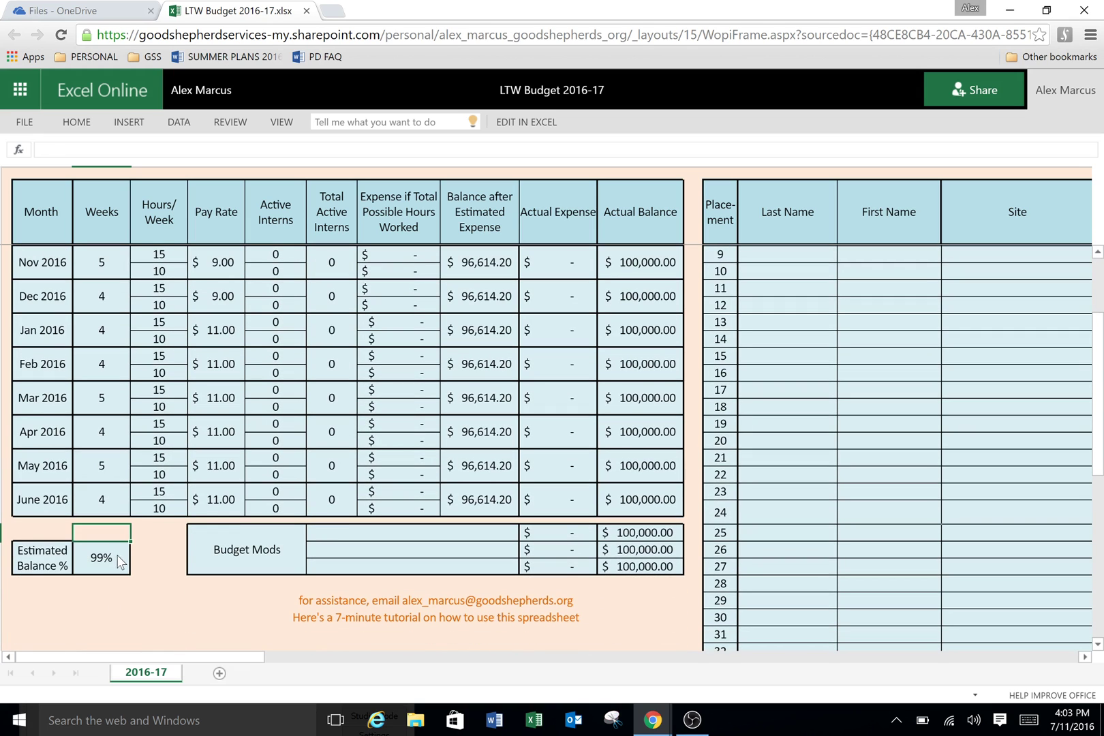
left_click(138, 547)
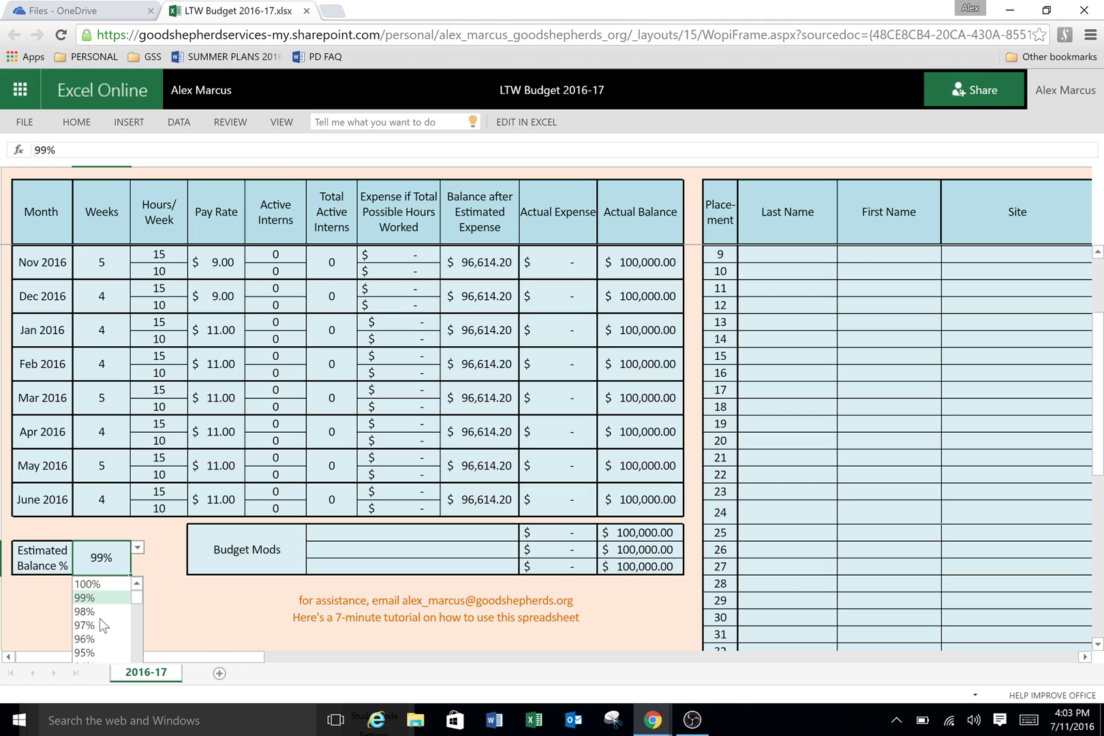
scroll(102, 620, "down", 3)
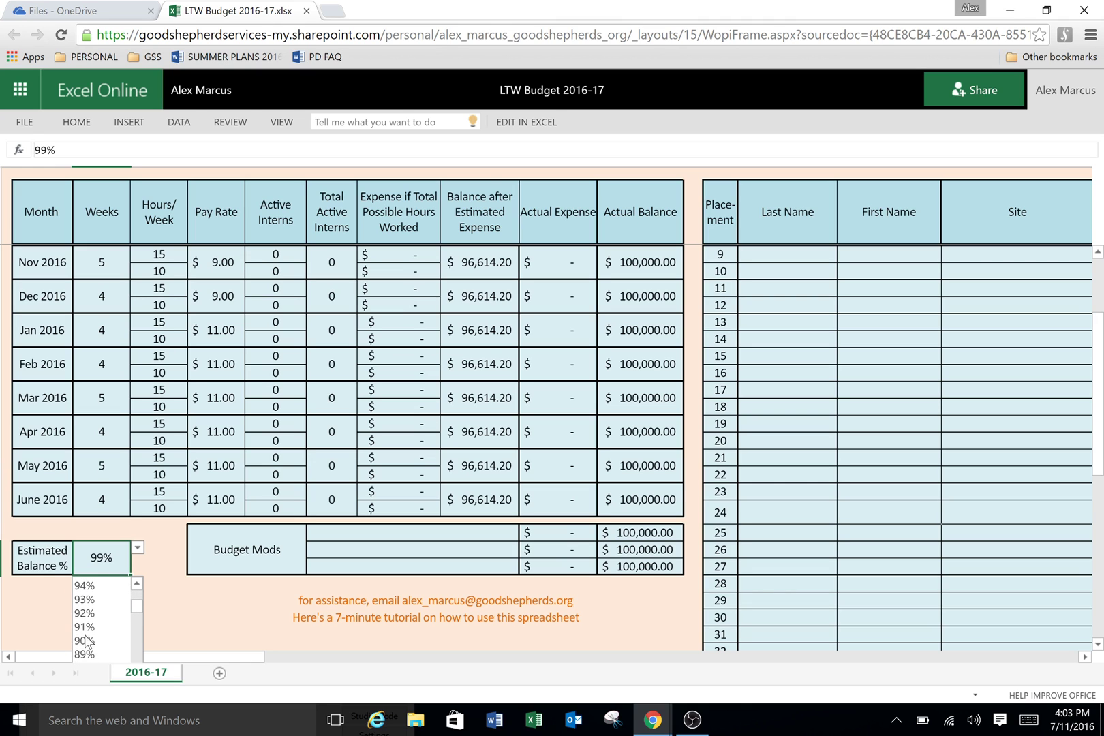
left_click(86, 641)
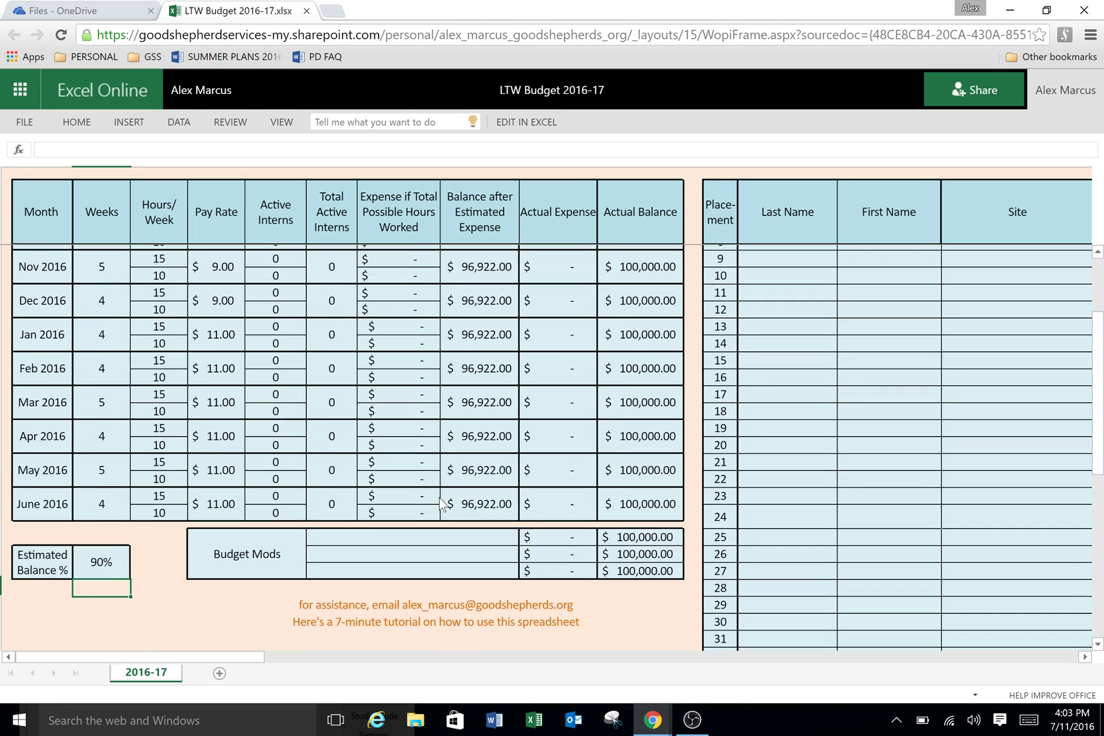
scroll(439, 497, "up", 3)
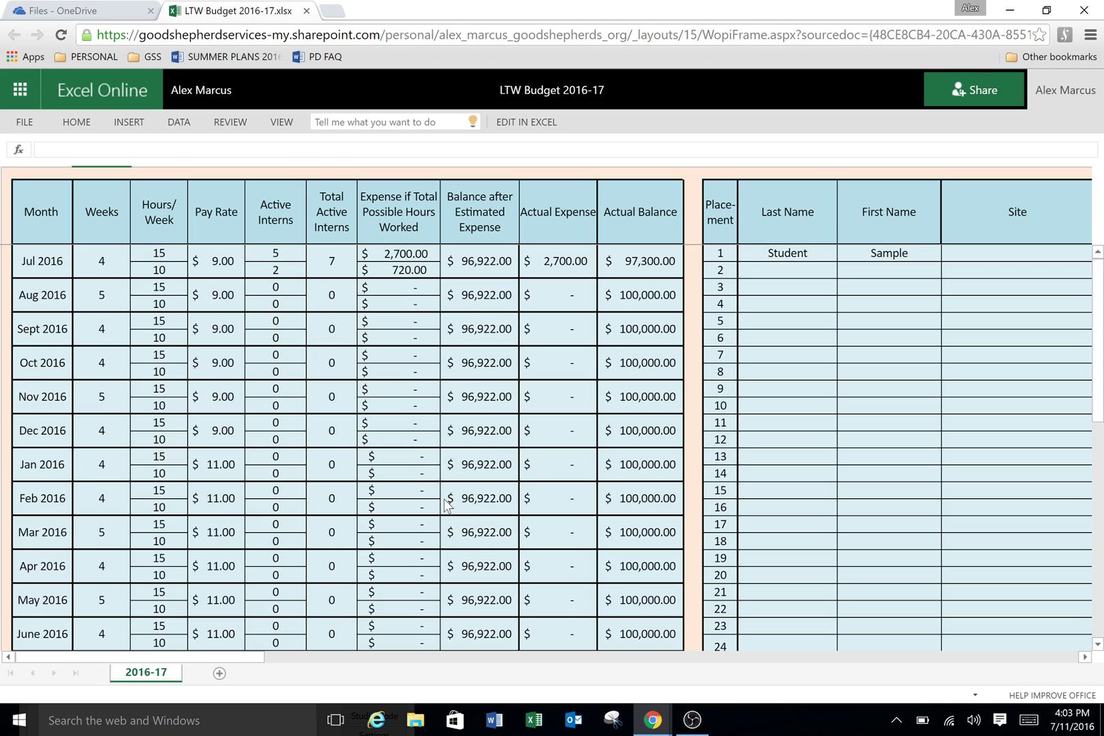
scroll(492, 560, "down", 3)
scroll(353, 359, "up", 3)
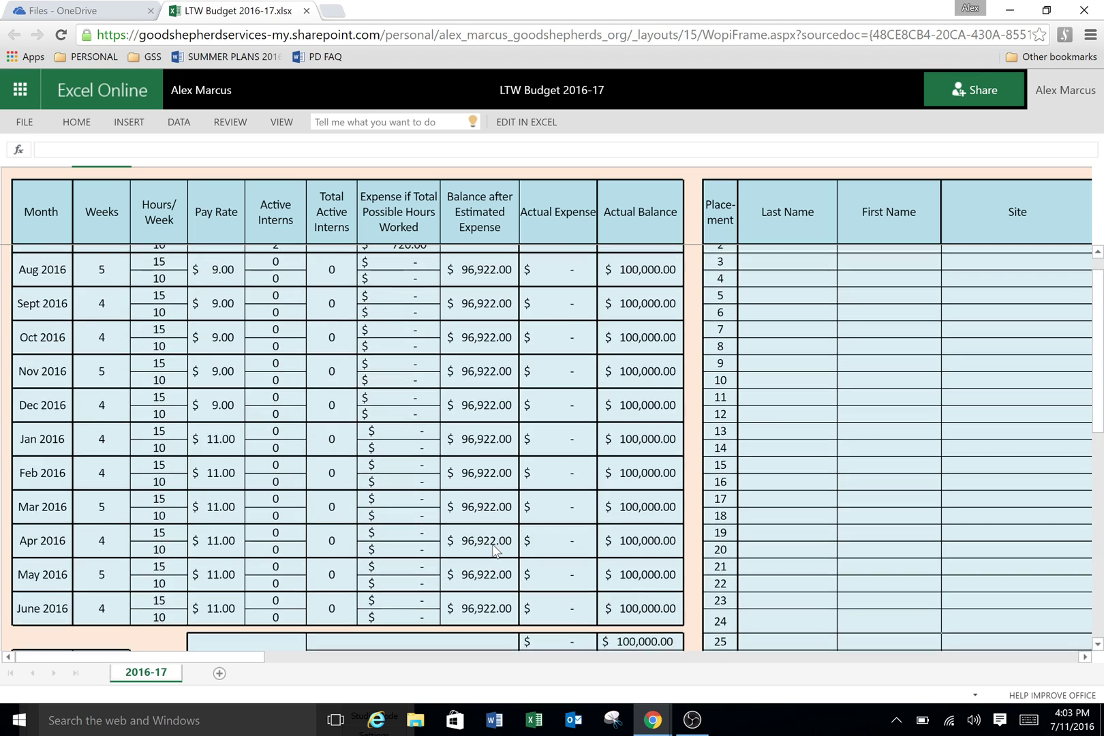
left_click(571, 270)
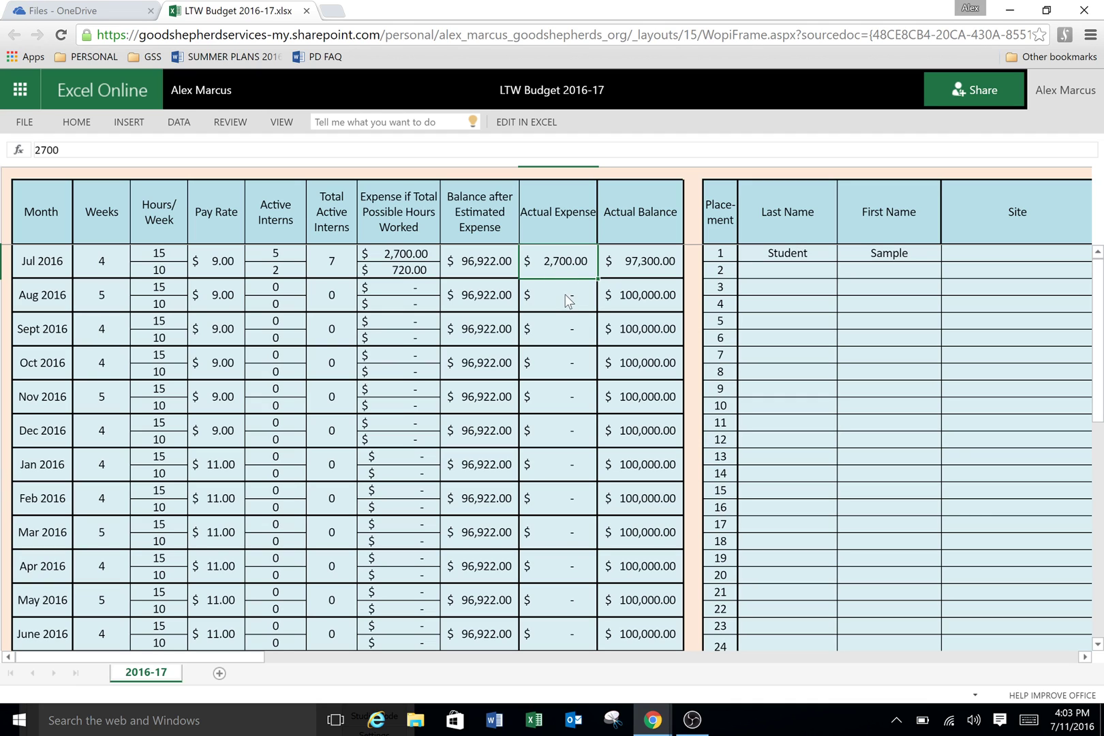
left_click(651, 265)
left_click(661, 268)
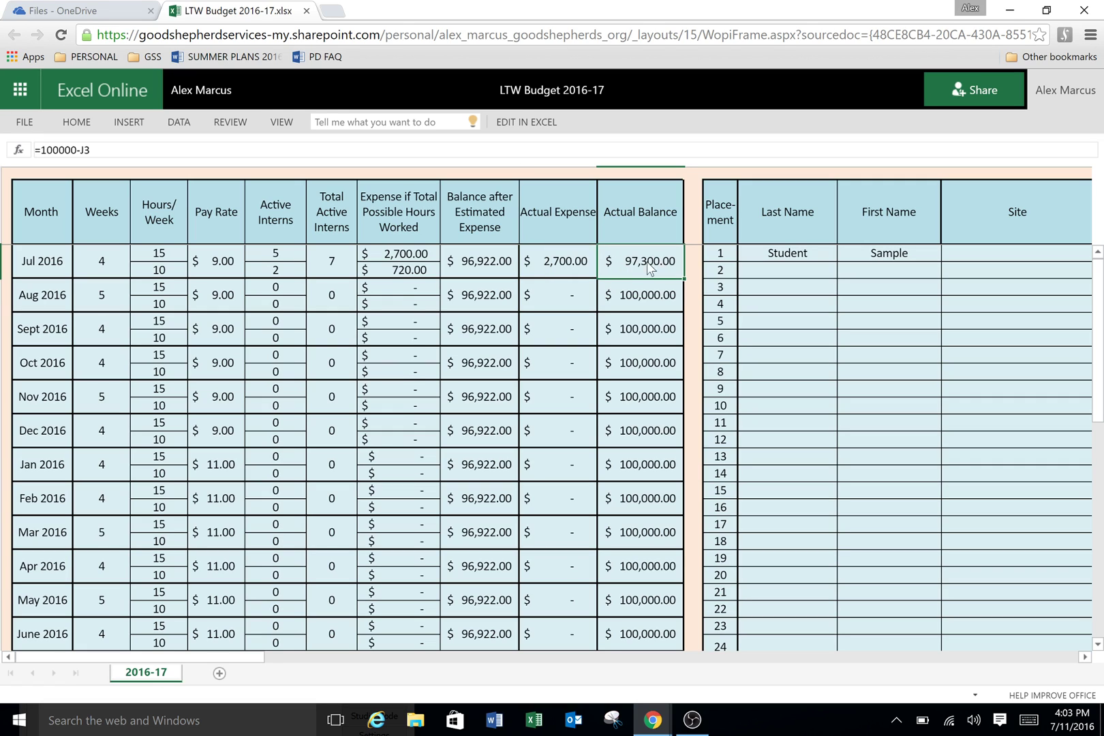
left_click(495, 272)
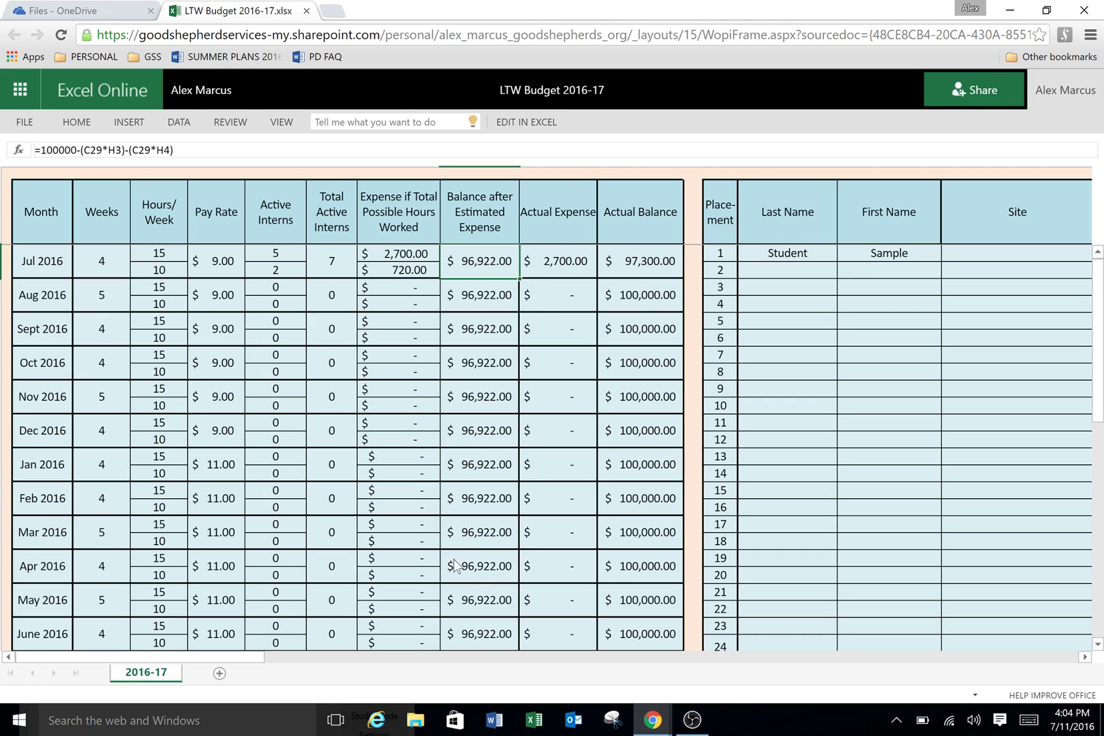
Step: Add a Budget Mods entry 'donated to GSS' with amount -5000
scroll(437, 506, "down", 1)
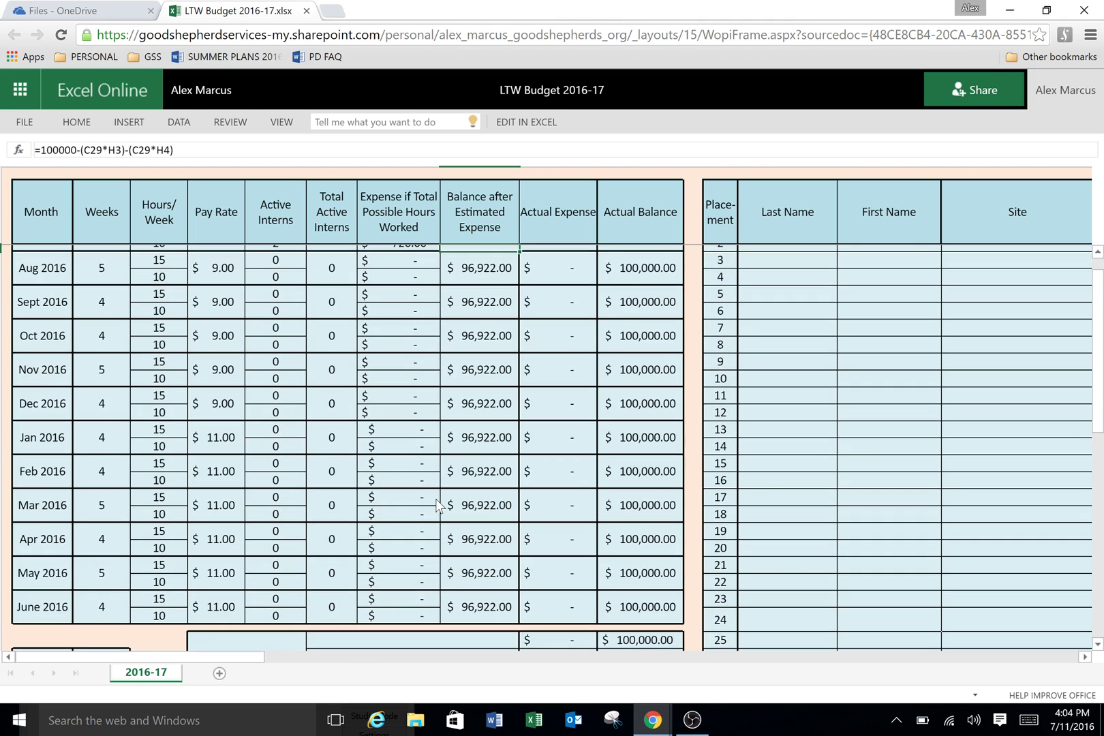
scroll(442, 498, "down", 4)
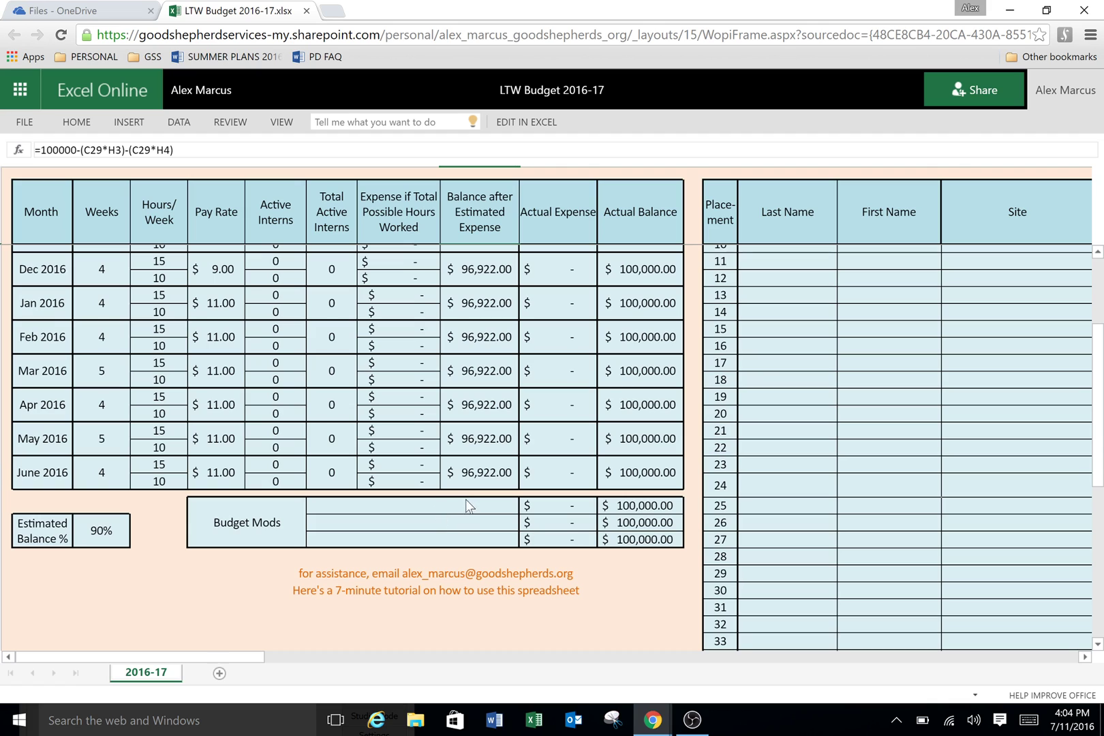
left_click(461, 504)
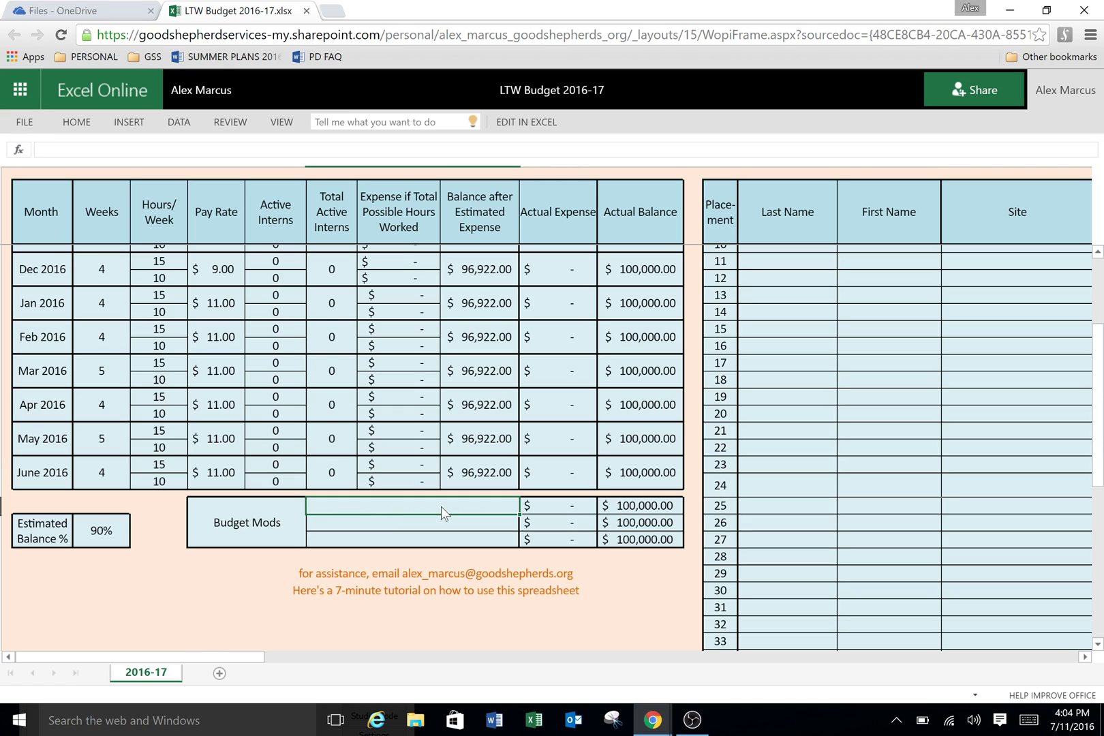
type("donated to GSS")
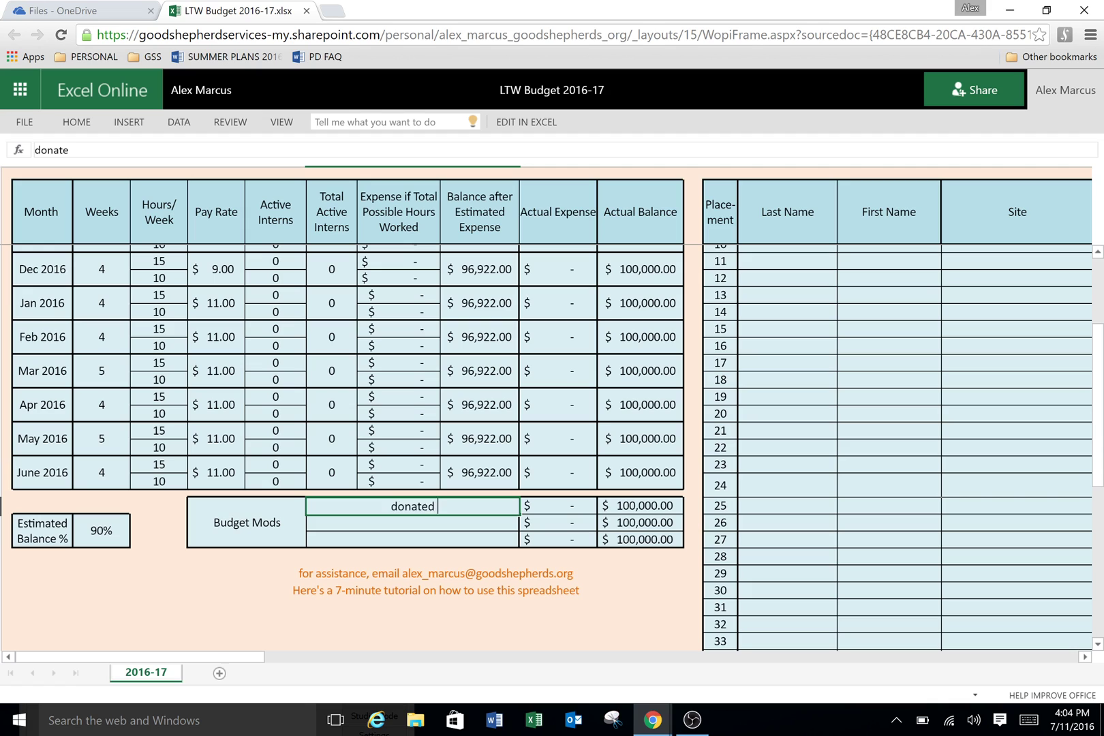
left_click(562, 507)
type("-5000")
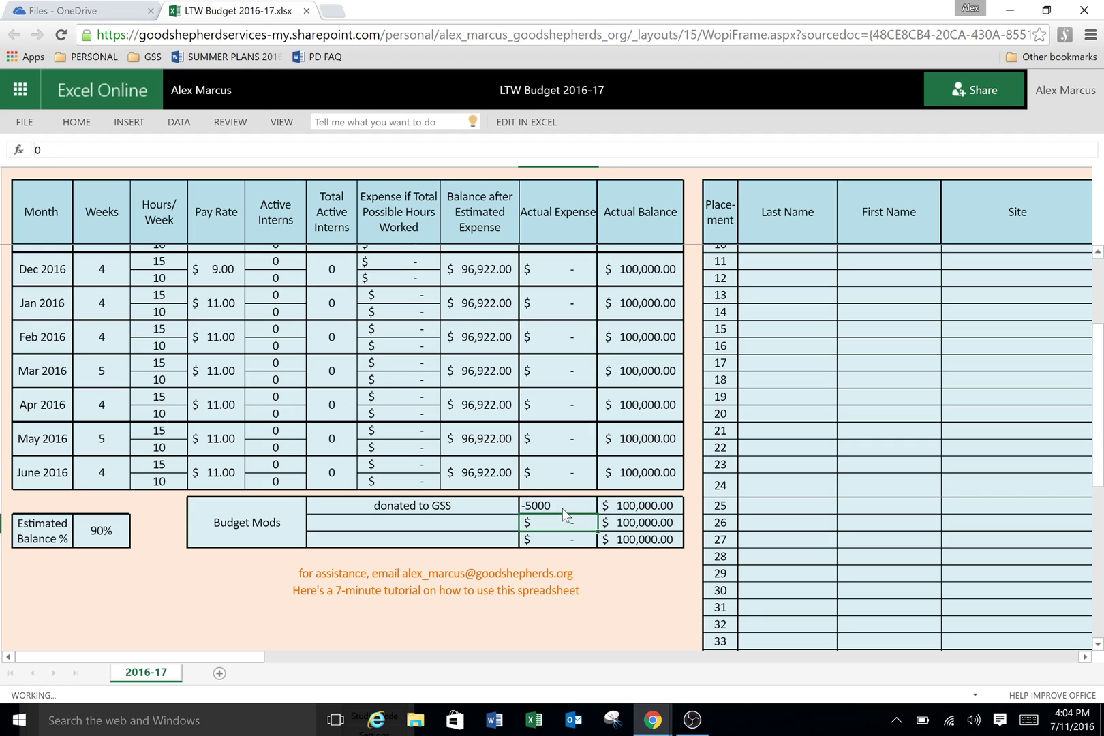
key("Return")
Step: Add a 'budget mod' entry of 10000 and check the row 27 running balance
left_click(450, 523)
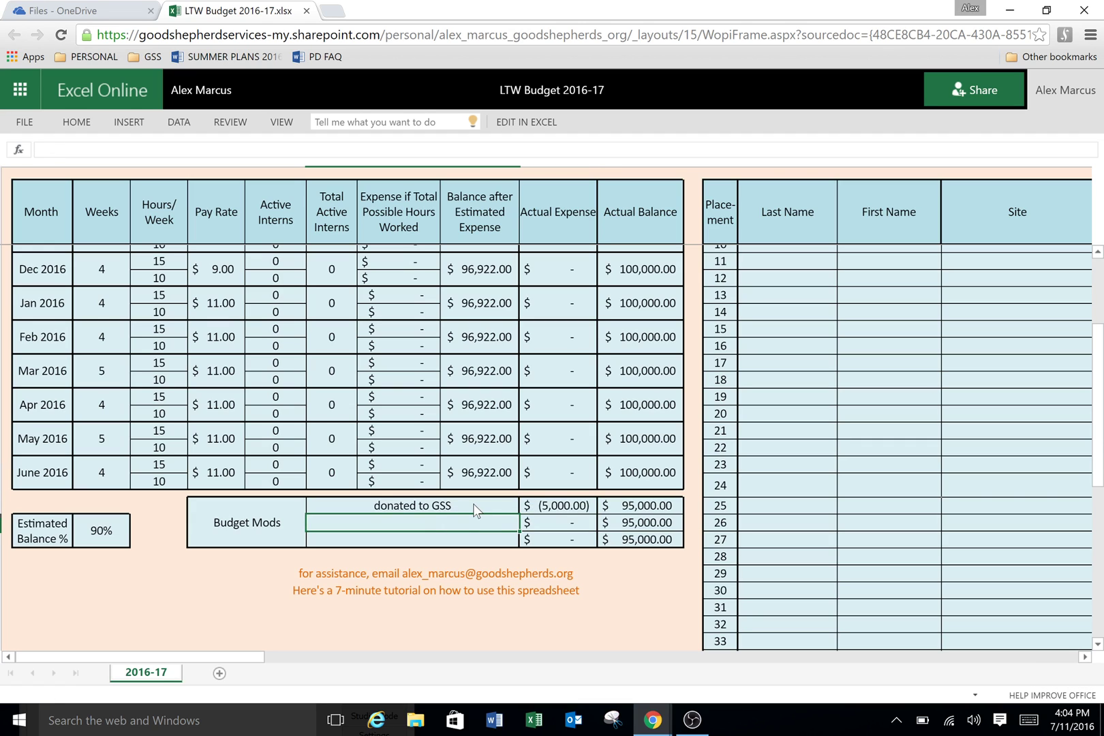
type("budget mod")
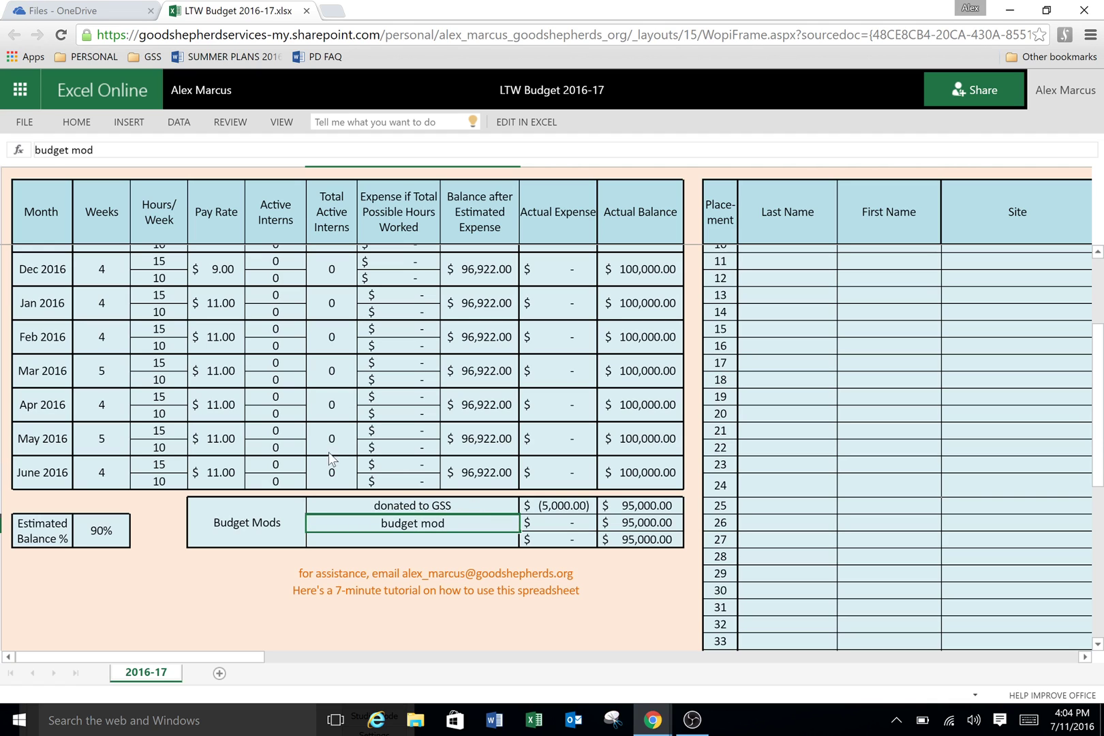
left_click(555, 522)
type("10000")
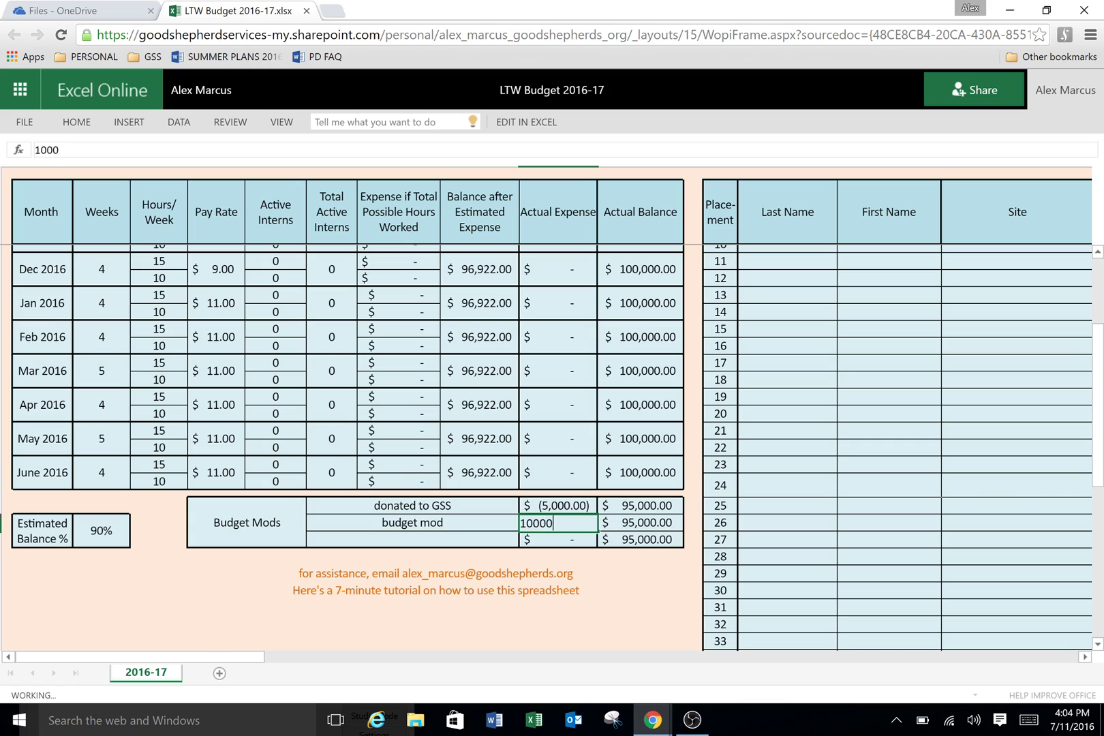
key("Return")
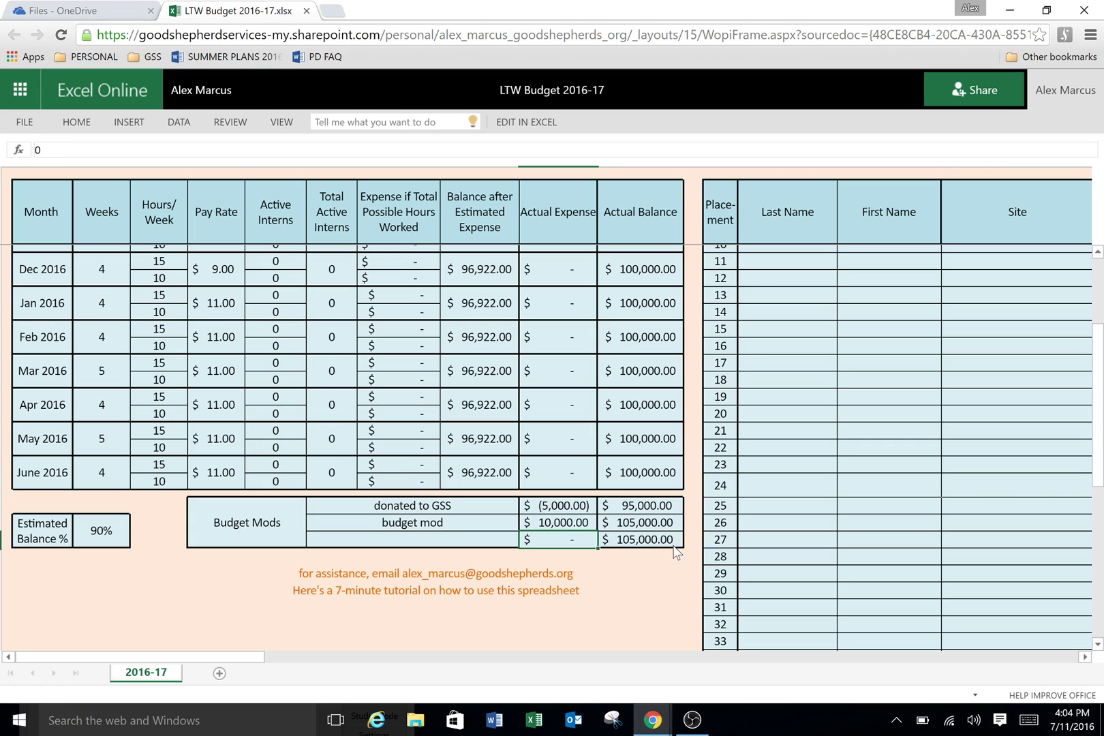
left_click(668, 546)
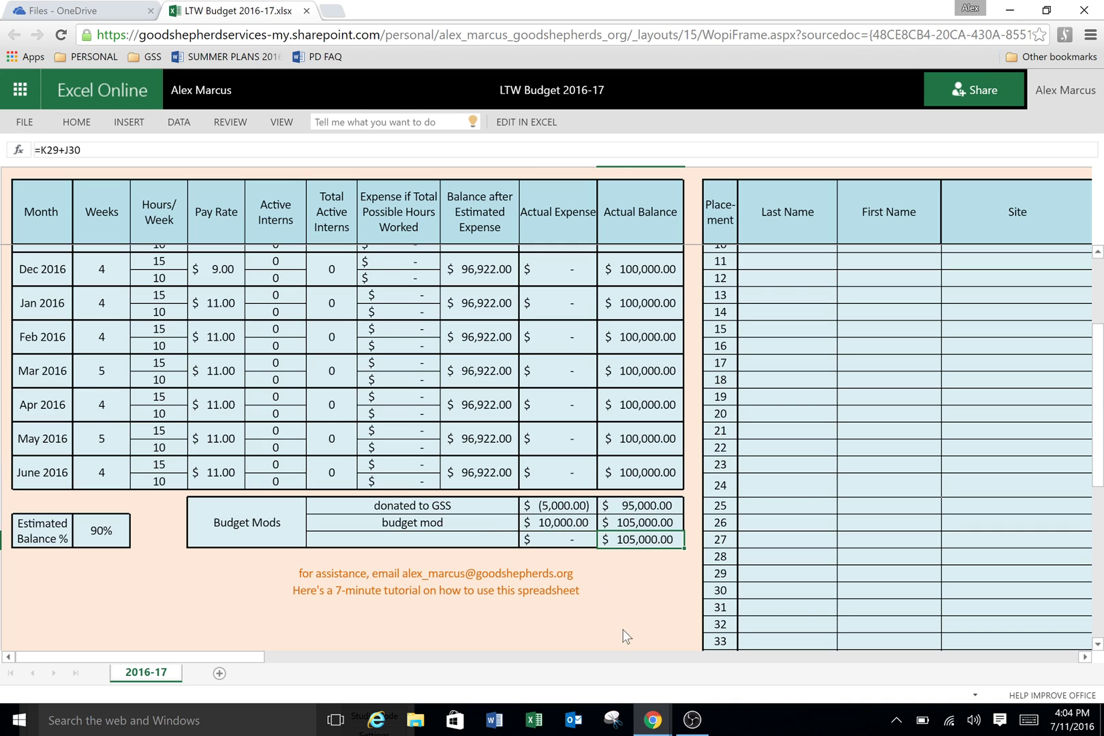
Step: Bring the placement table into view and open the Site dropdown for the Sample Student row
scroll(719, 562, "up", 1)
scroll(720, 561, "up", 4)
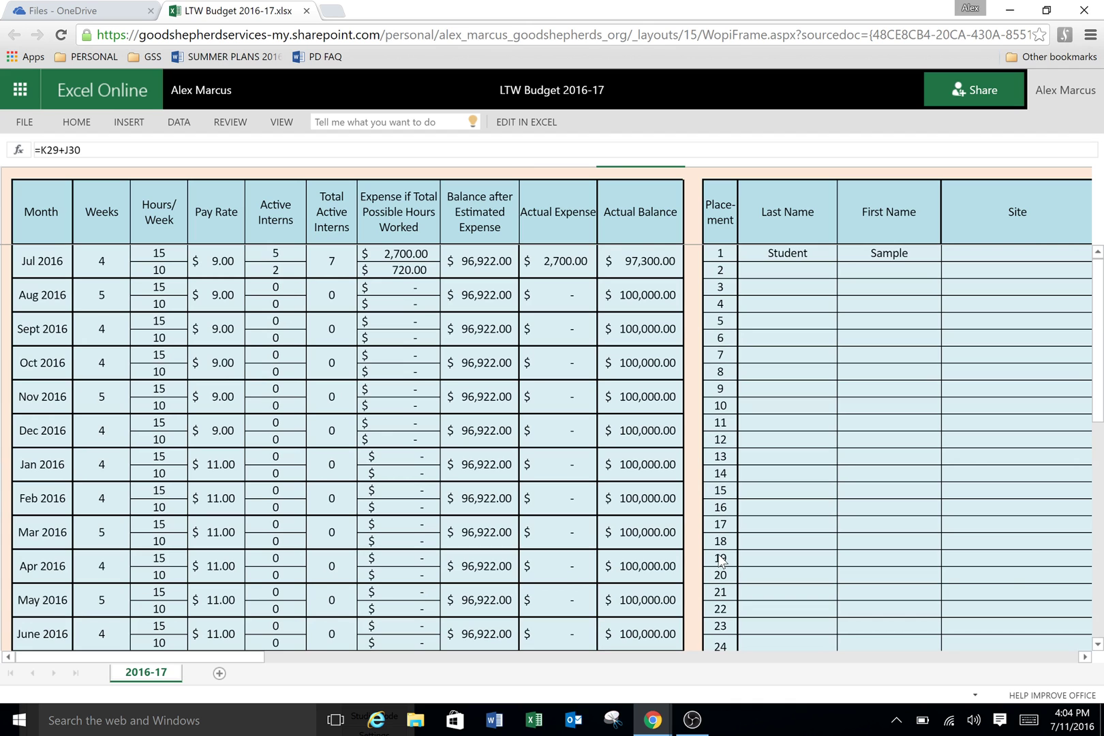
left_click_drag(218, 656, 320, 657)
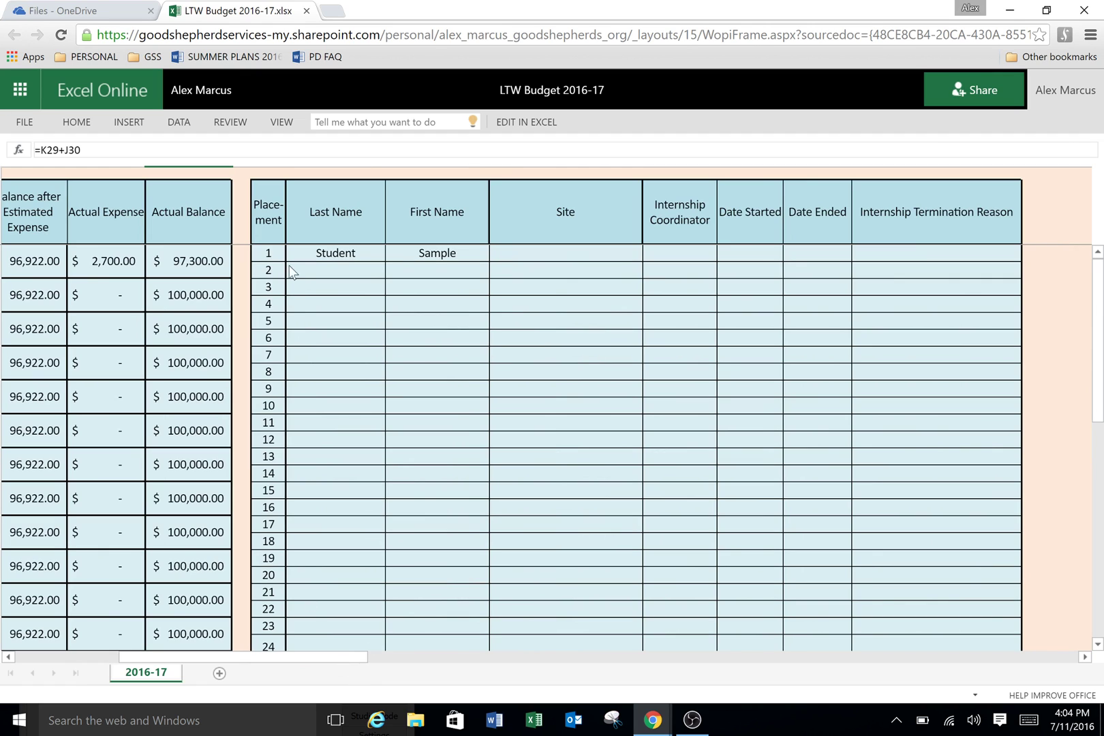
left_click(348, 239)
left_click(434, 257)
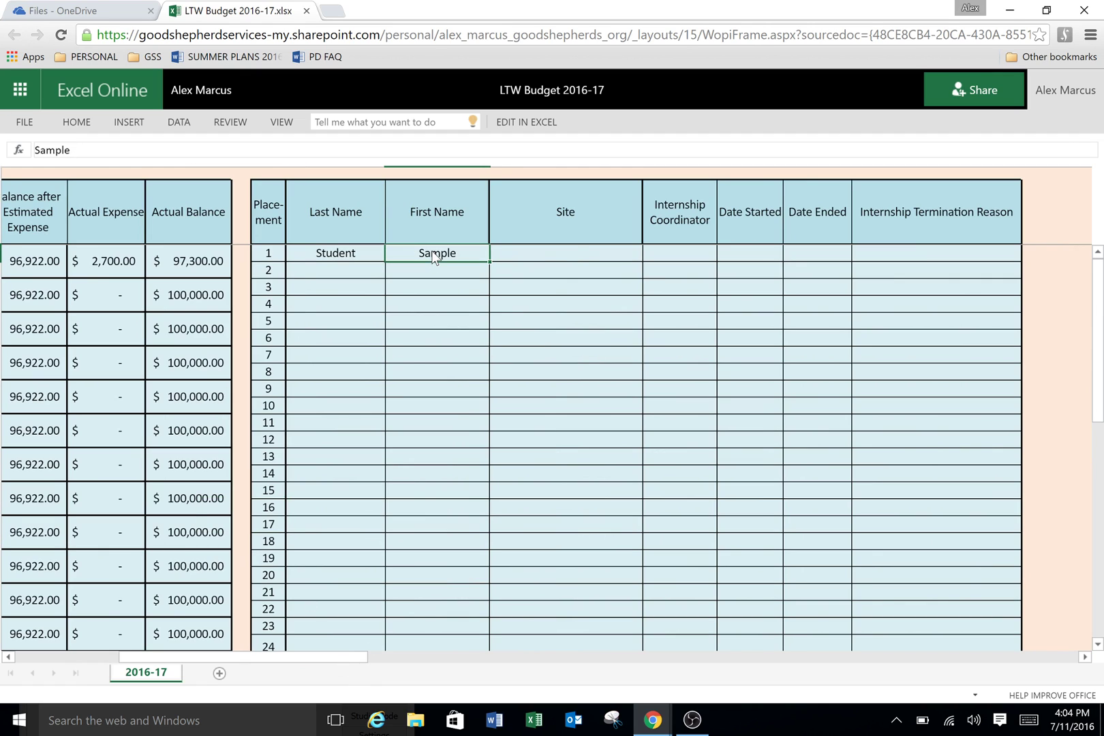
left_click(578, 254)
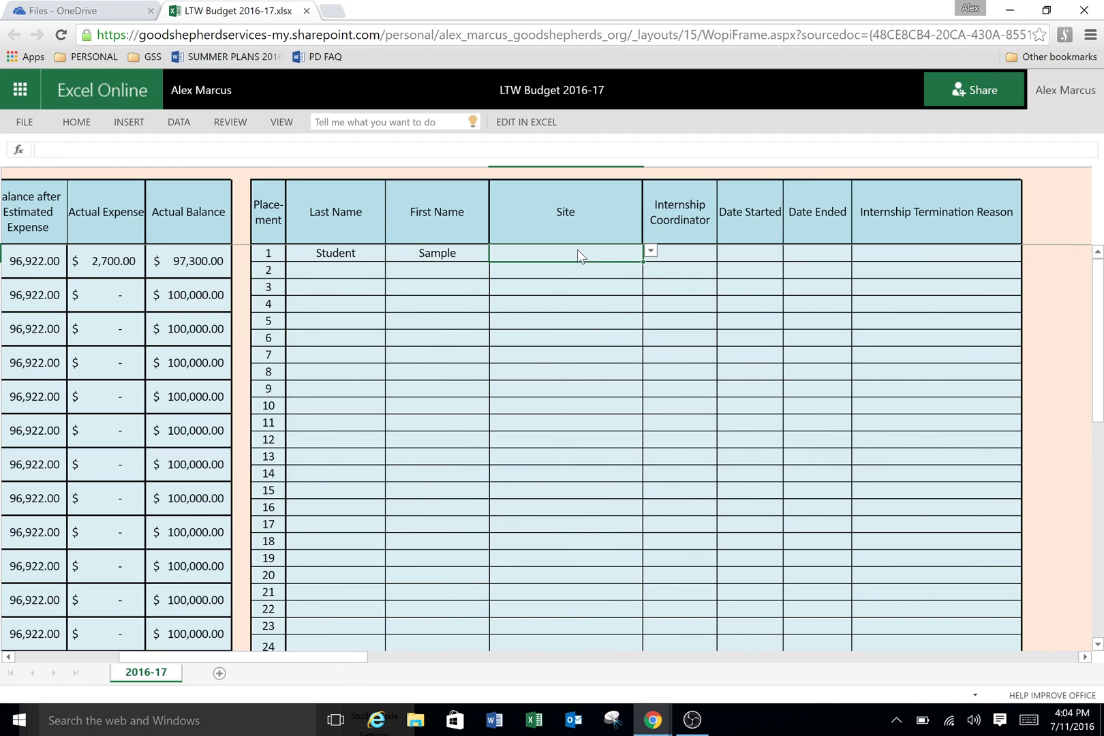
left_click(651, 254)
scroll(653, 317, "down", 3)
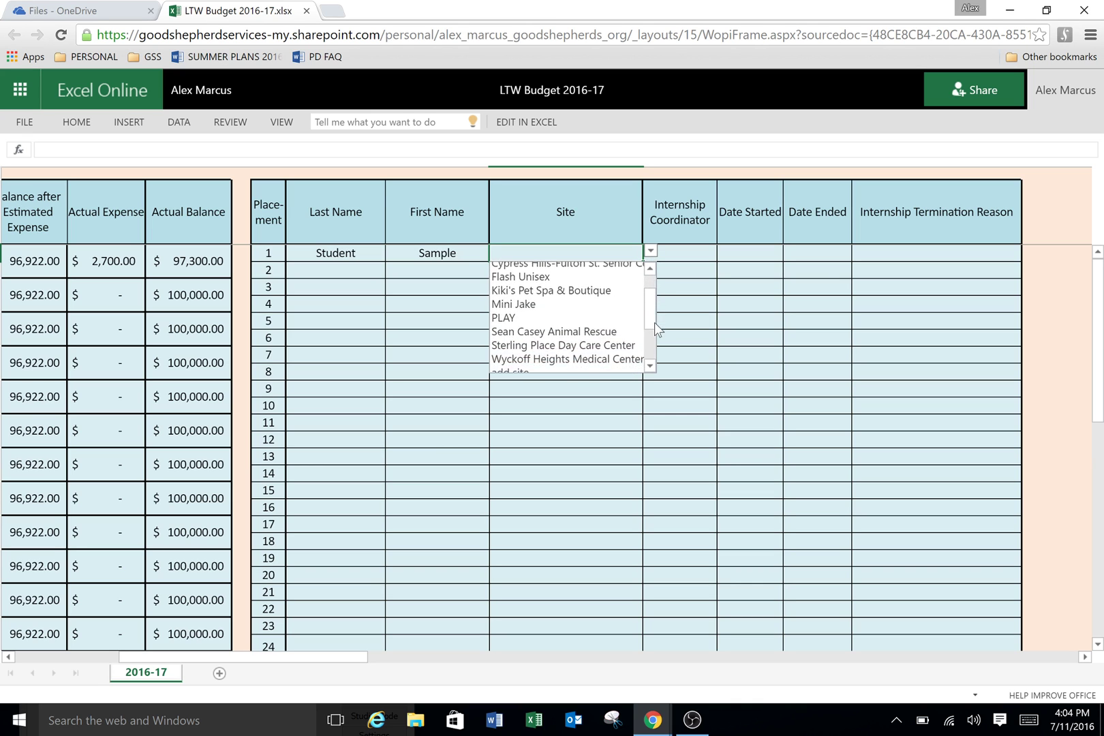
scroll(651, 312, "up", 3)
Step: Scroll right to the lookup lists and inspect the internship coordinator entries
left_click_drag(358, 658, 577, 644)
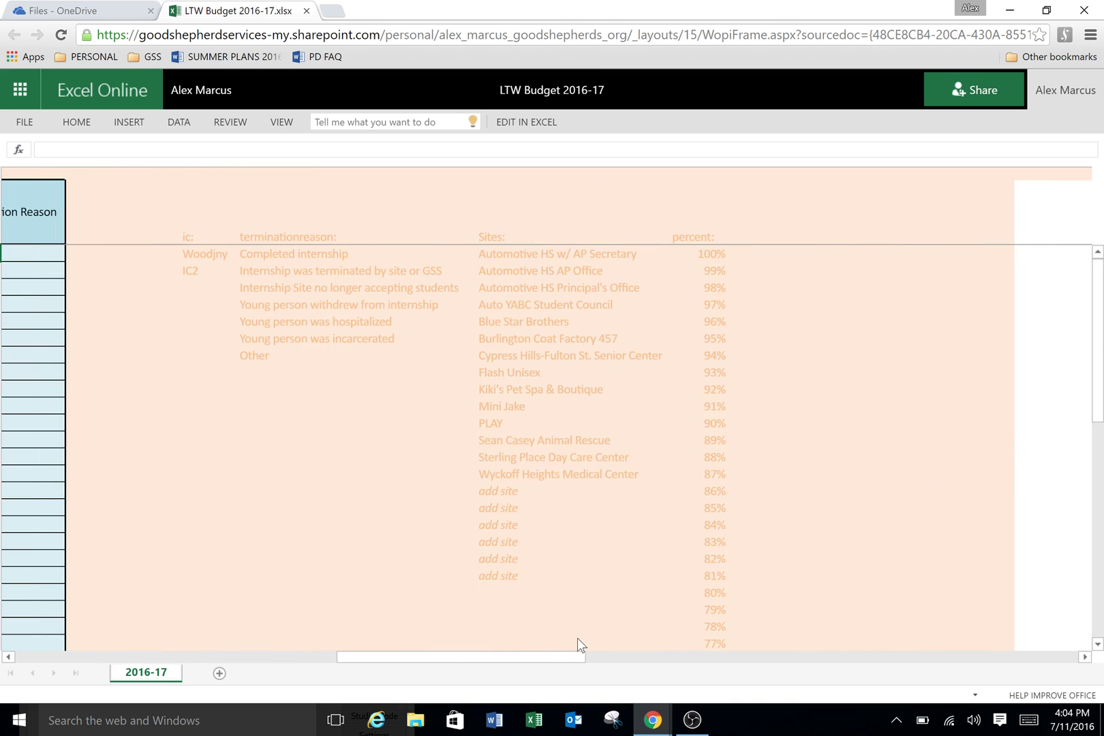
left_click_drag(500, 659, 479, 671)
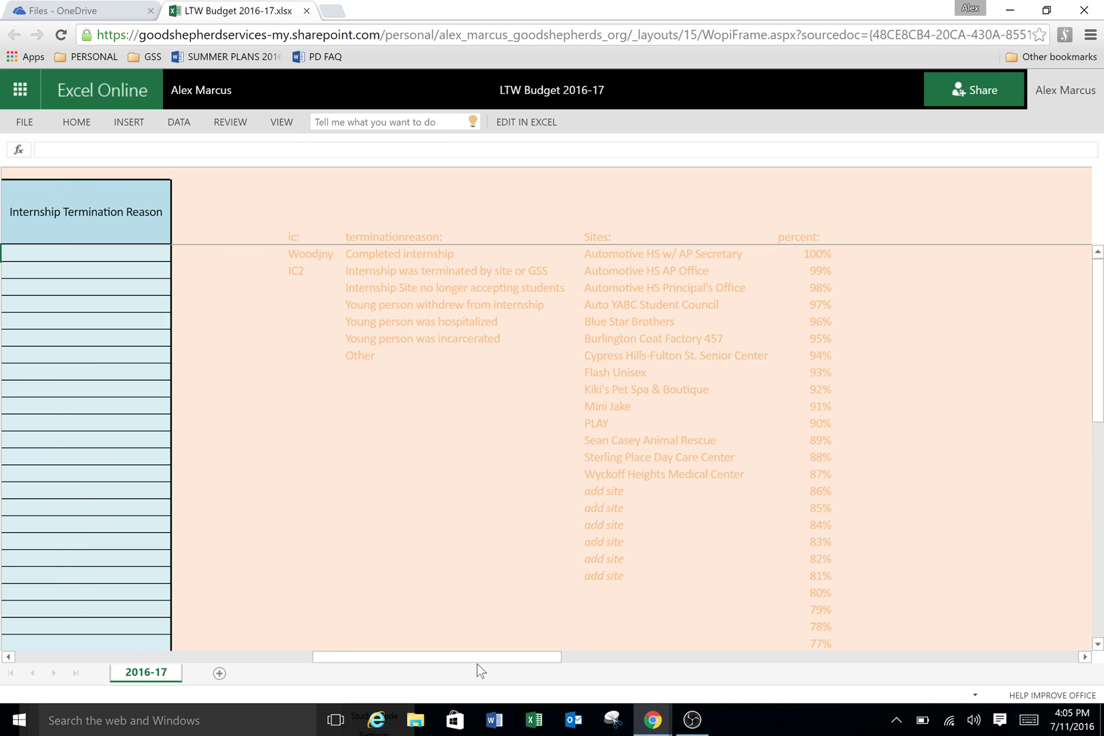
left_click(297, 257)
left_click(305, 271)
Step: Review the site names down to the 'add site' placeholders and a termination reason, then scroll back
left_click(618, 252)
left_click(626, 282)
left_click(635, 321)
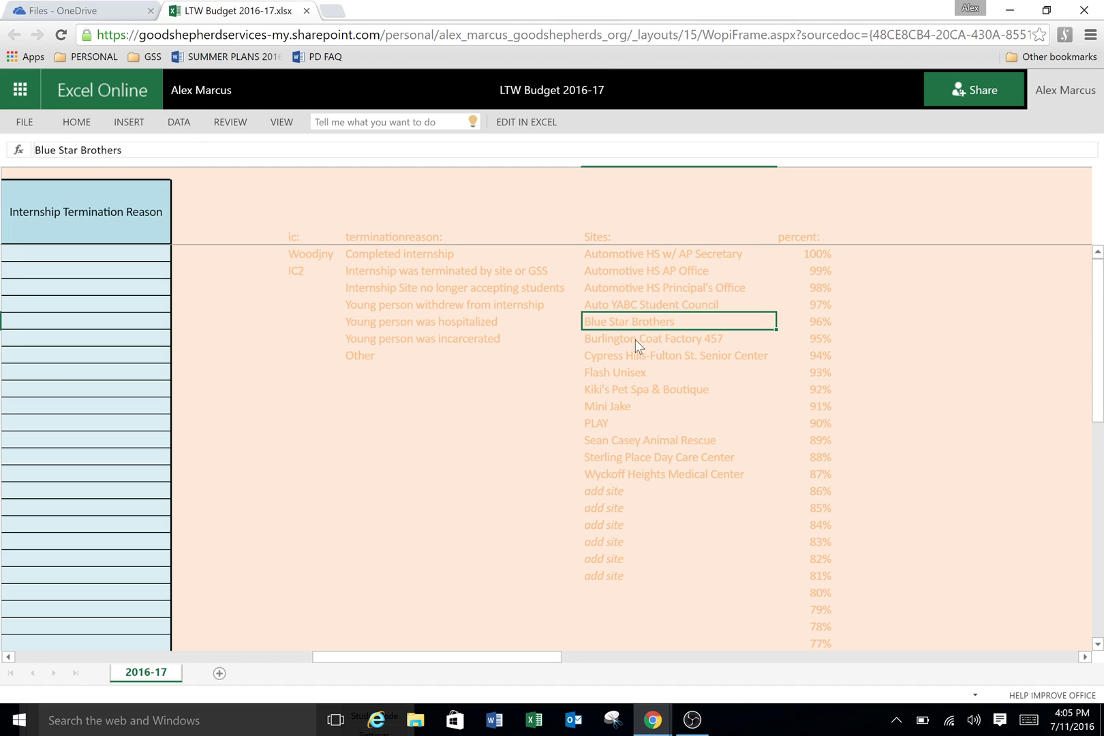
left_click(636, 339)
left_click(629, 405)
left_click(630, 440)
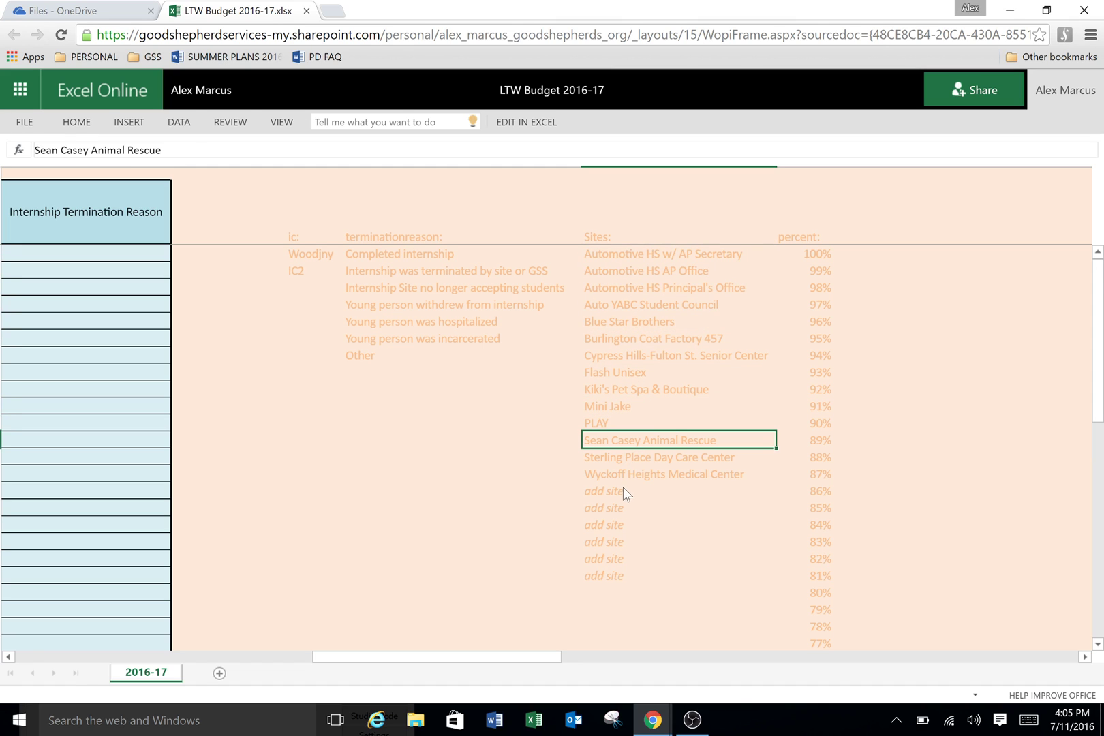
left_click(614, 538)
left_click(619, 573)
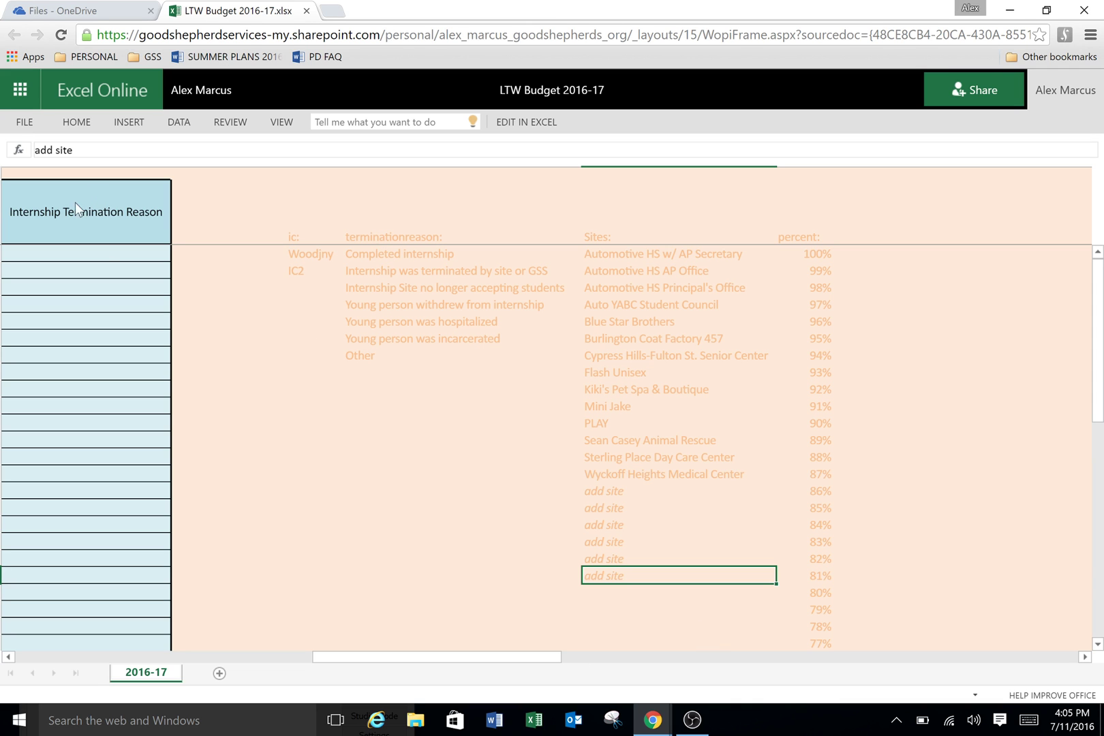
left_click(417, 272)
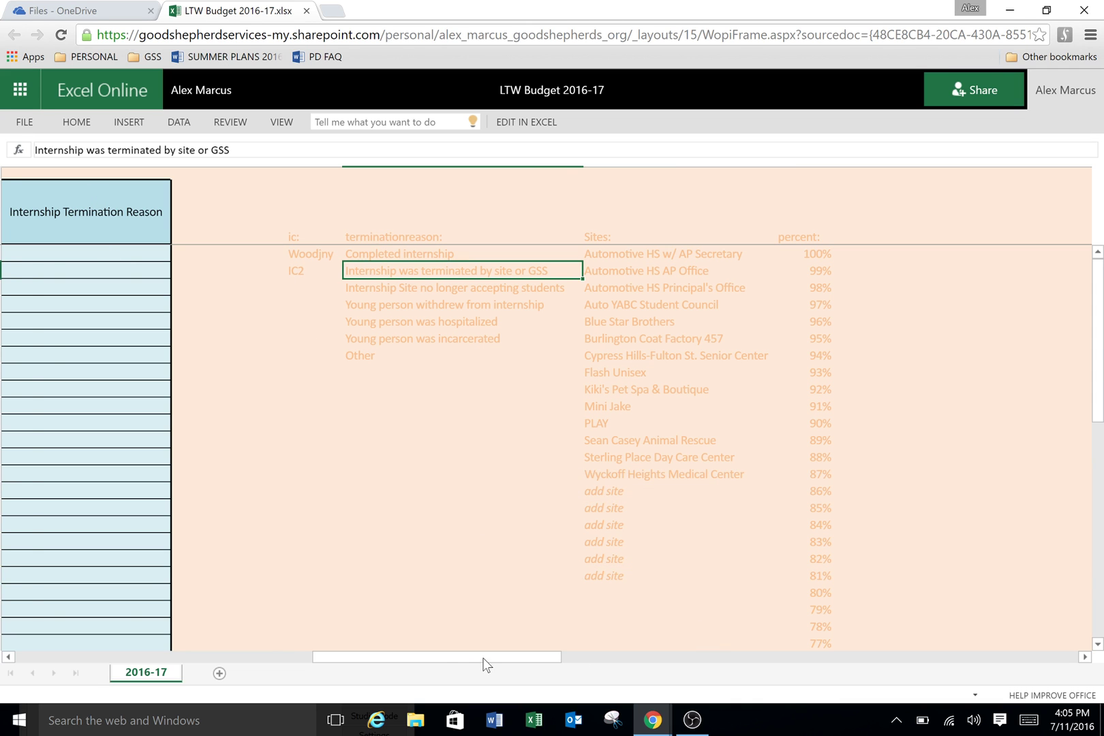
left_click_drag(485, 658, 307, 676)
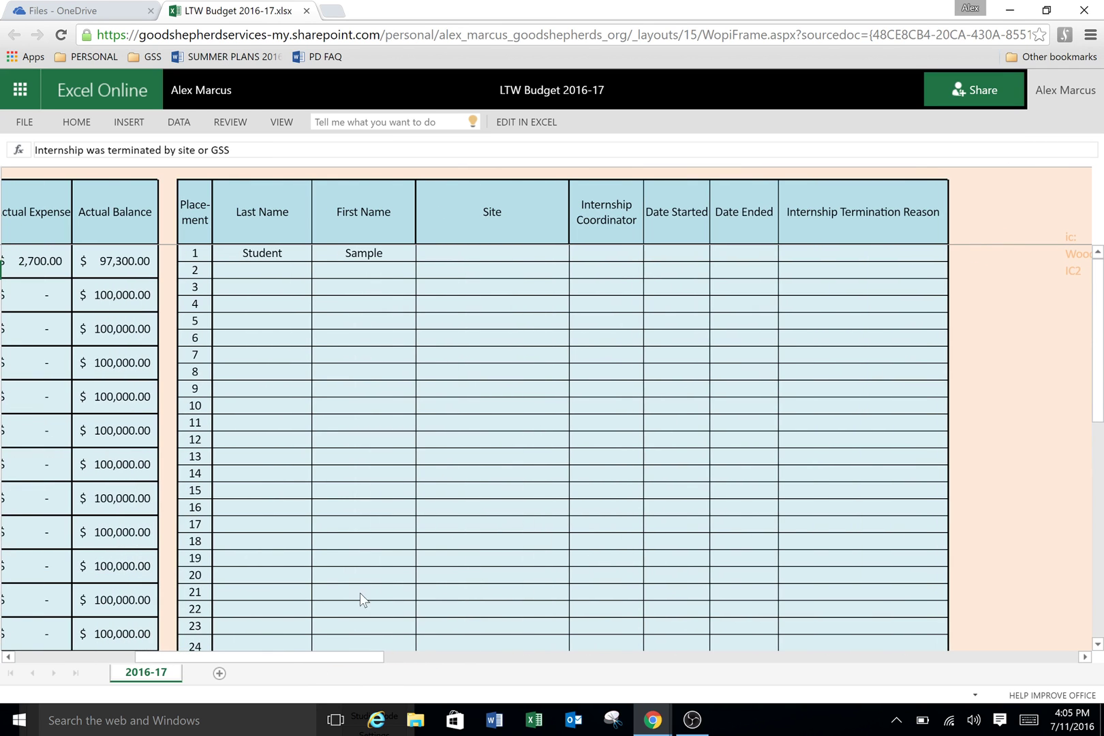
Step: Set row 1's Site to PLAY and its Internship Coordinator to the first listed coordinator
left_click(528, 255)
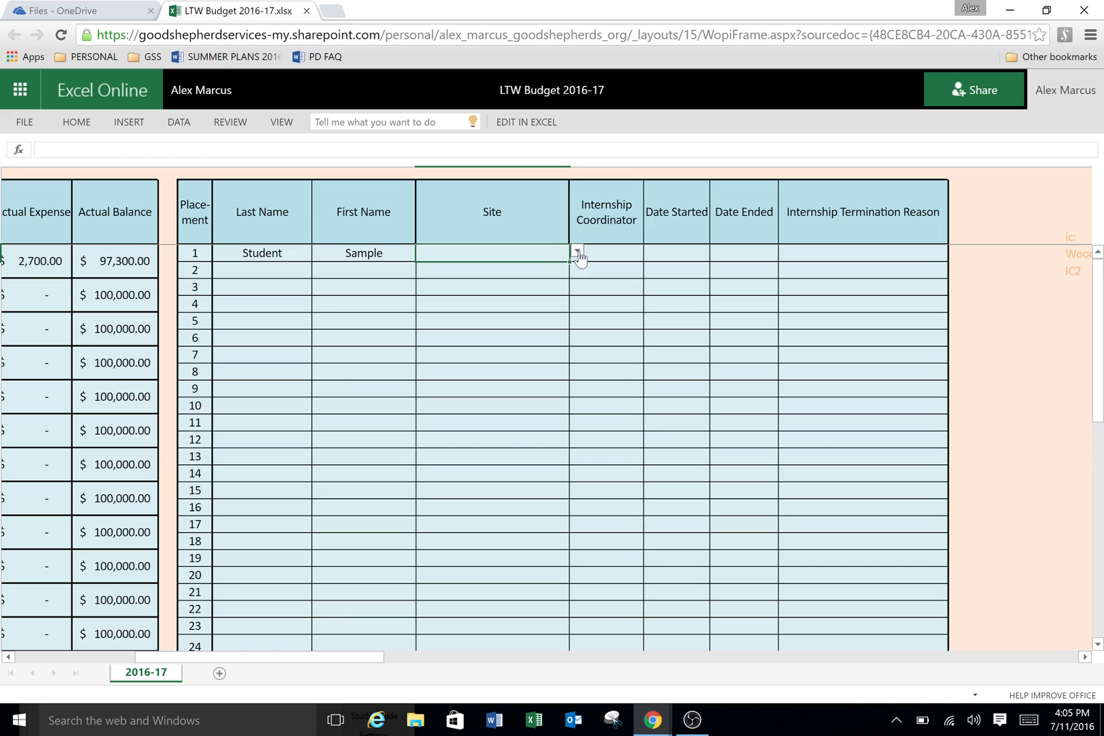
left_click(578, 253)
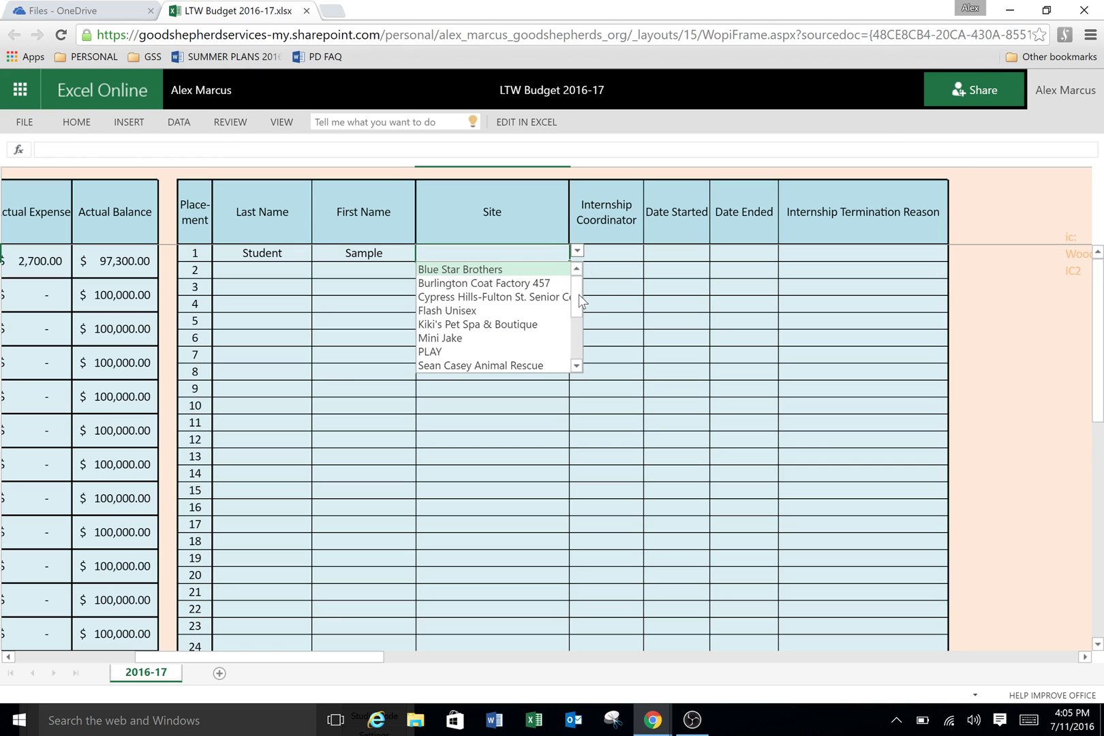
scroll(580, 301, "down", 2)
left_click(437, 270)
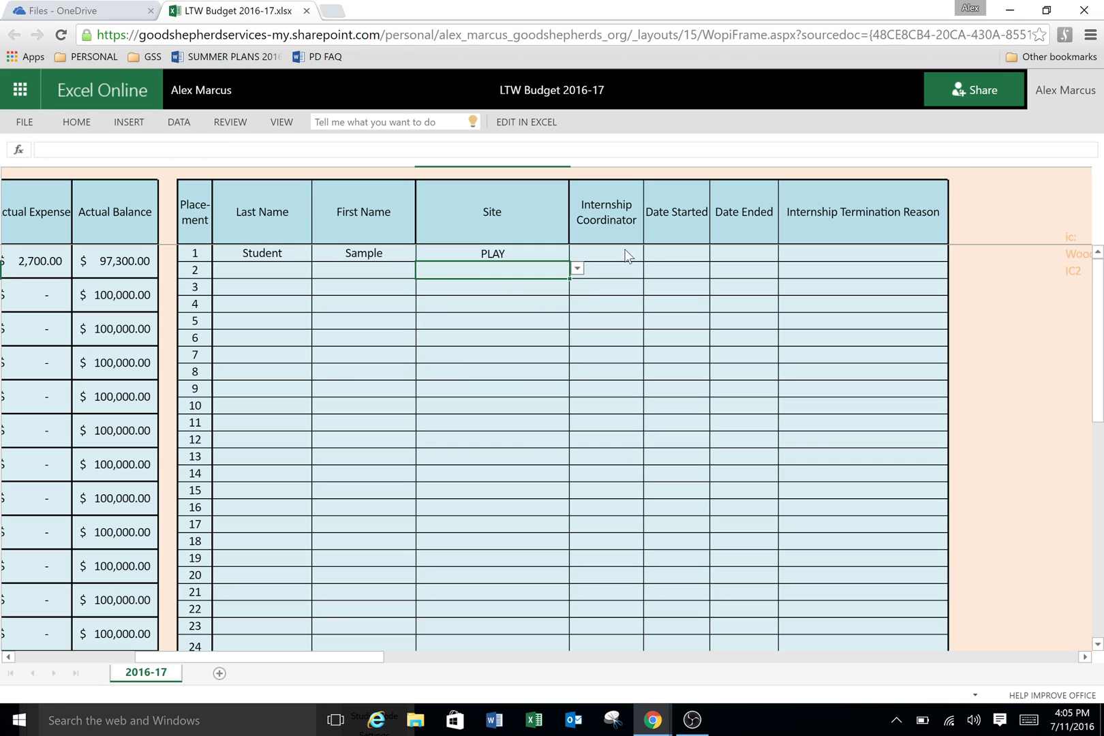
left_click(638, 252)
left_click(651, 251)
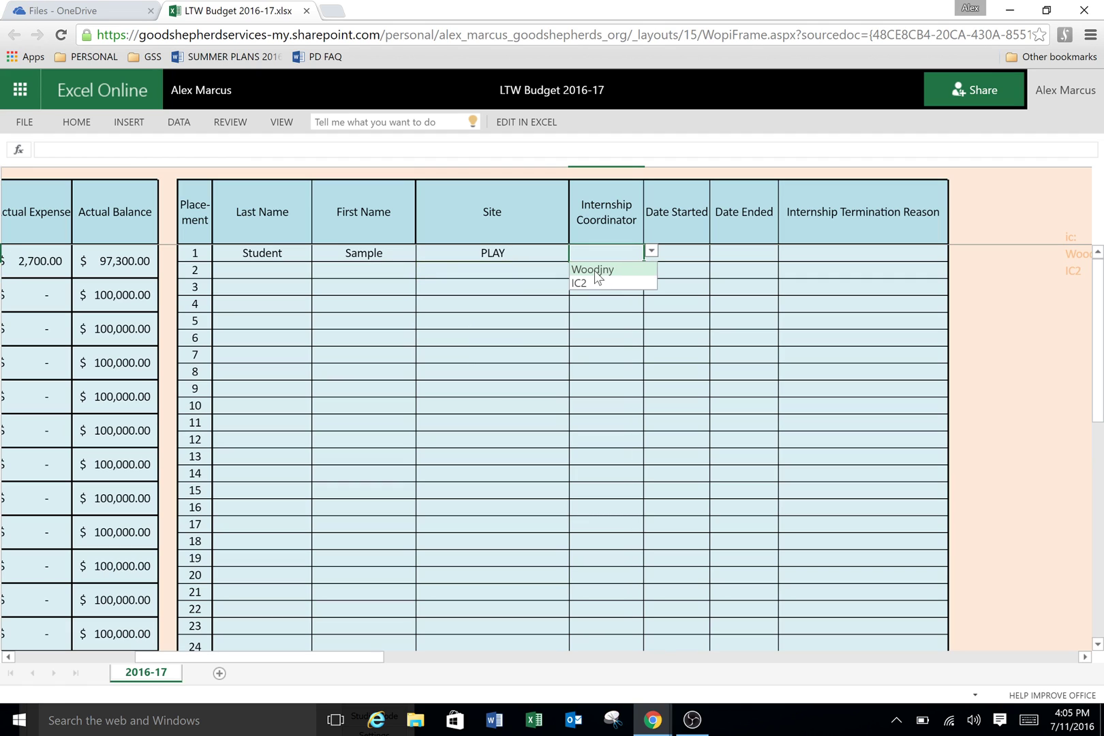
left_click(597, 270)
Step: Set row 1's Internship Termination Reason to Completed internship
left_click(673, 253)
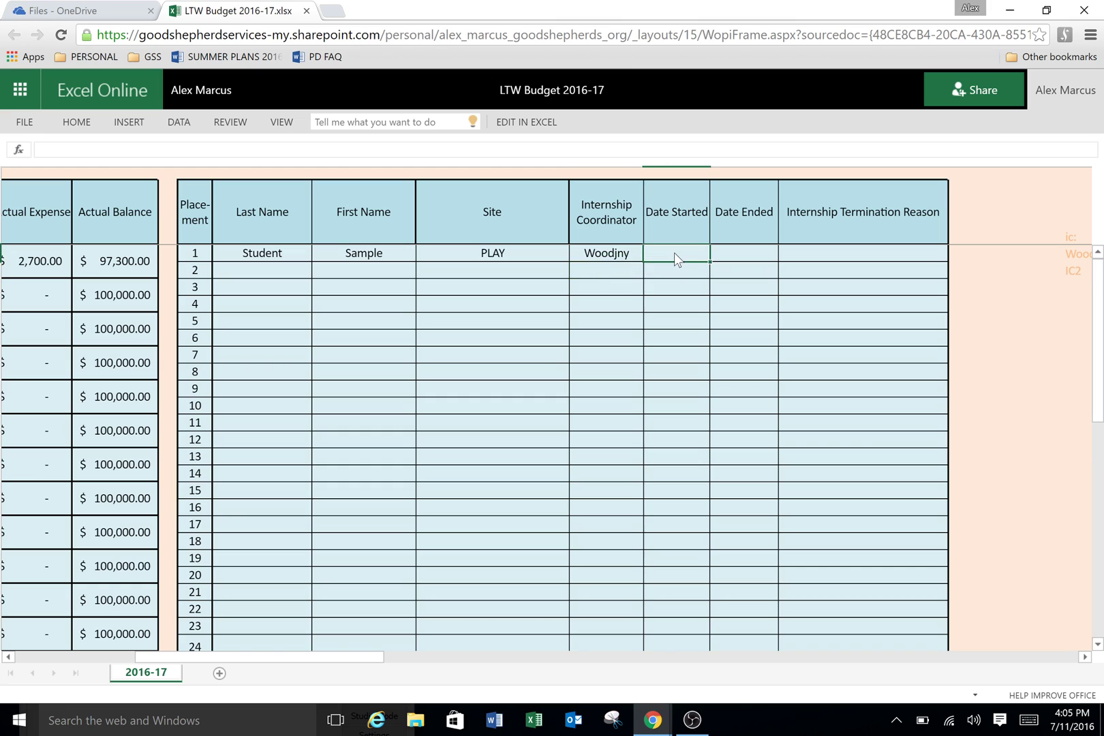
left_click(761, 254)
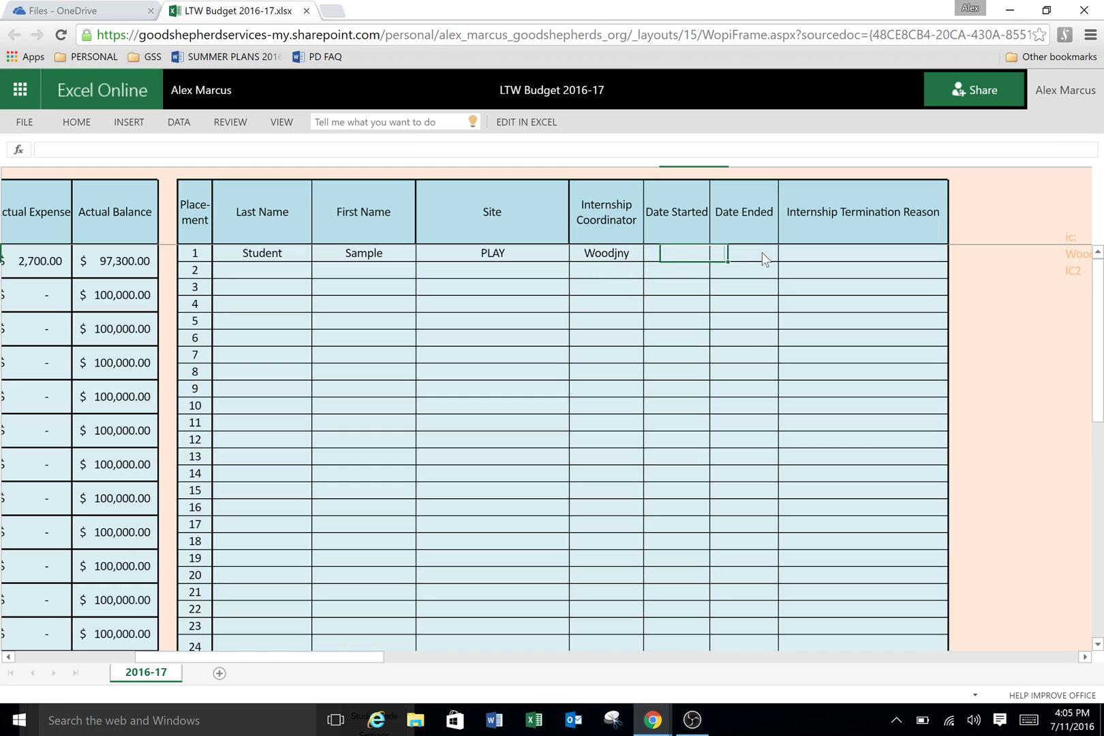
left_click(891, 260)
left_click(955, 251)
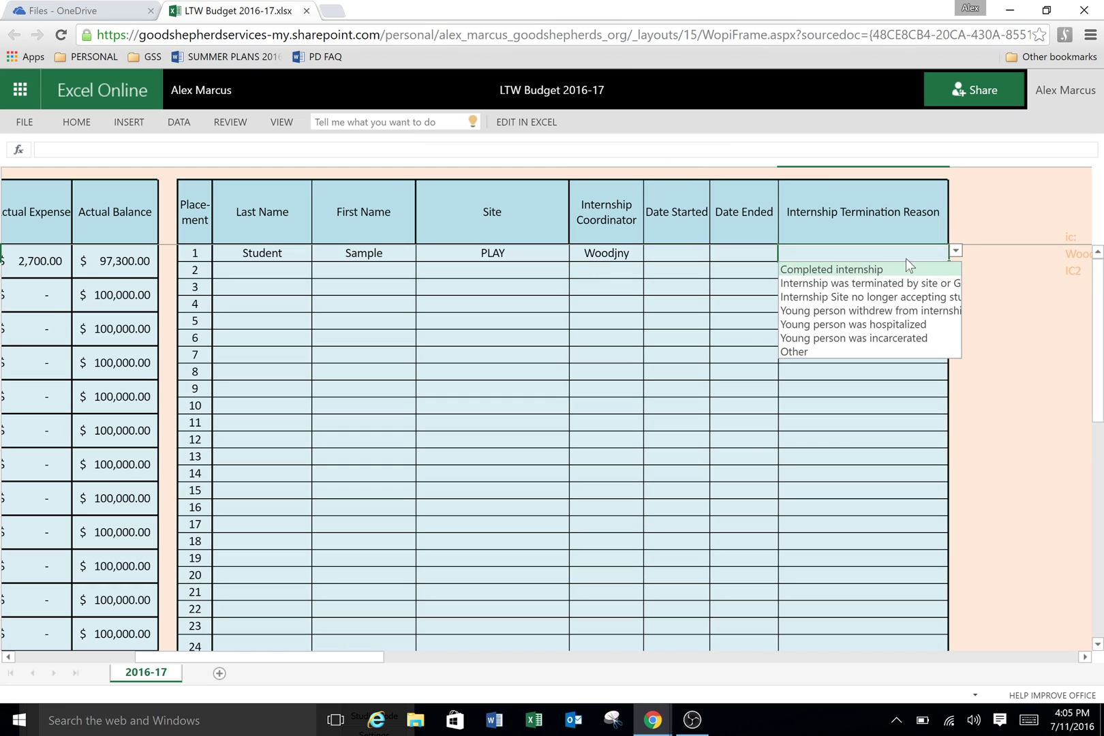
left_click(874, 270)
left_click(875, 275)
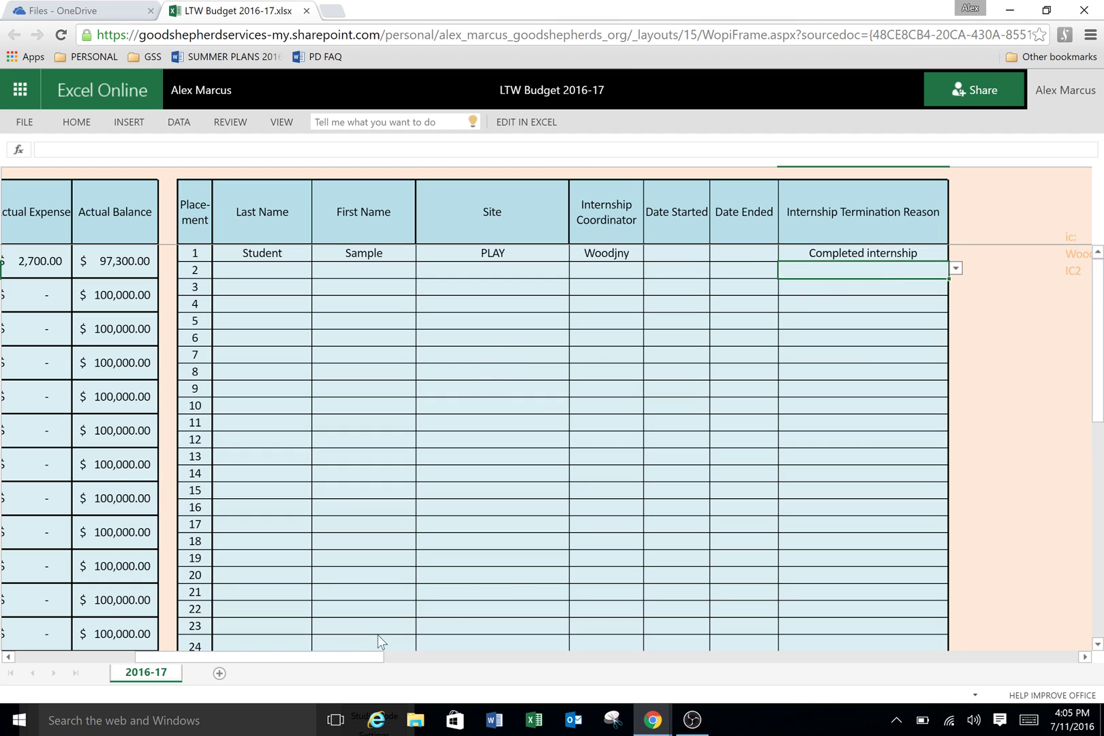
left_click_drag(323, 663, 131, 666)
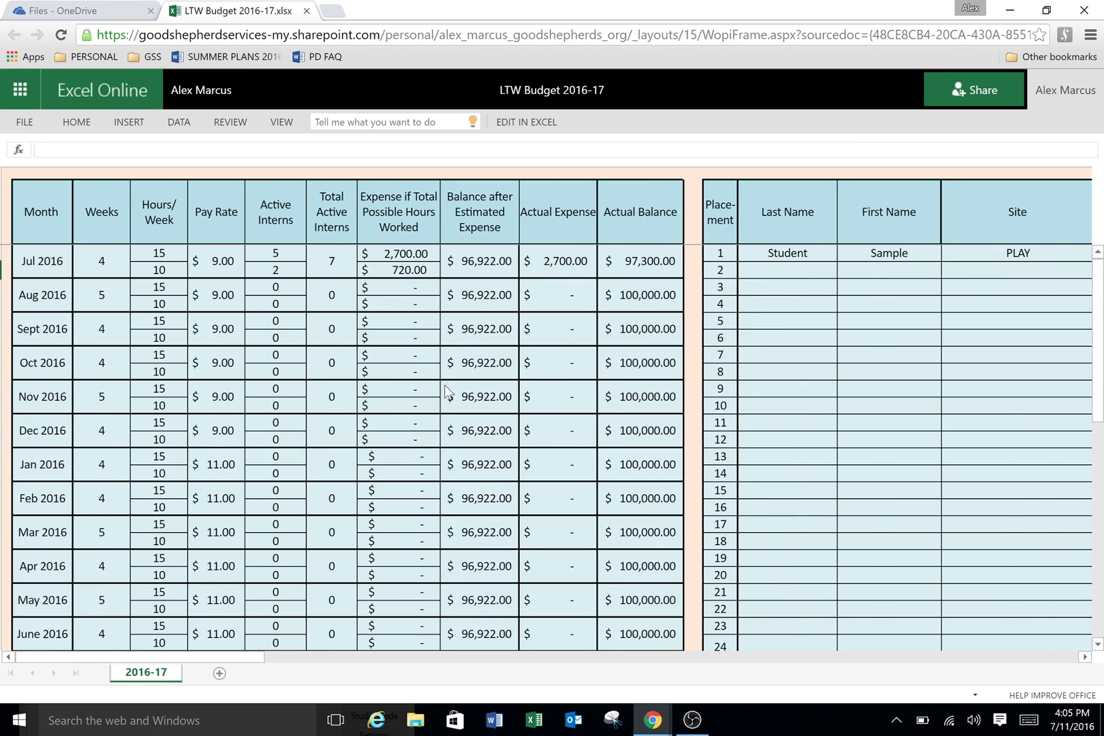
scroll(446, 384, "down", 4)
scroll(461, 383, "down", 2)
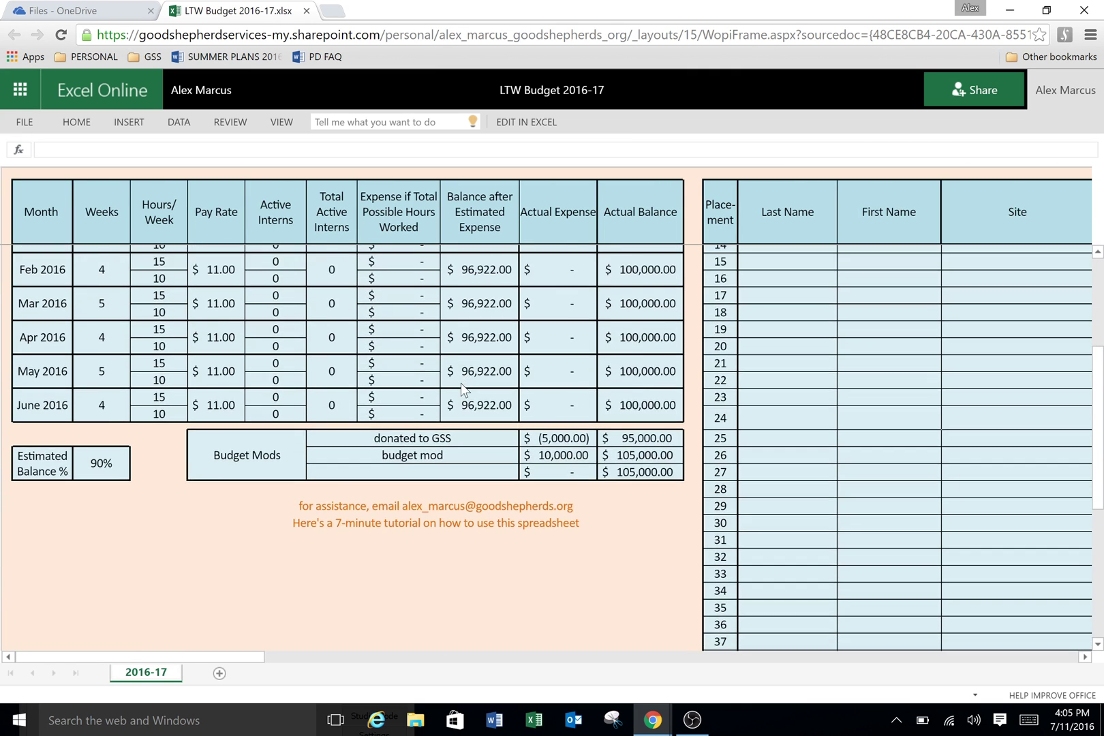
scroll(618, 522, "up", 3)
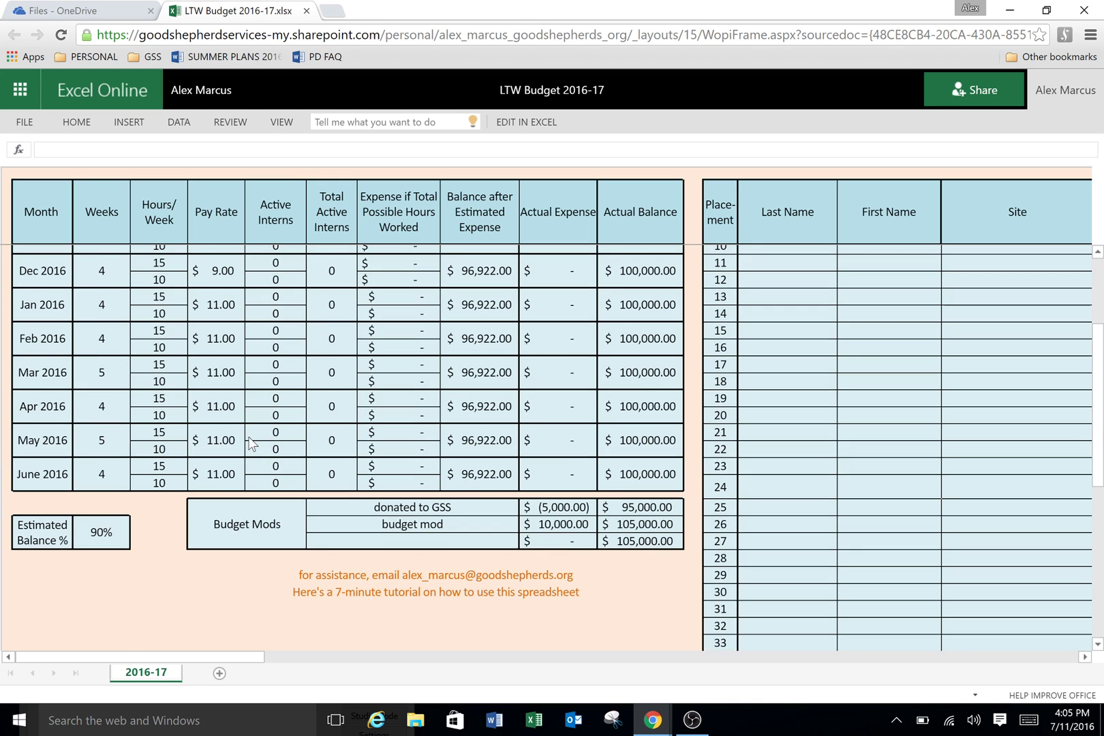
scroll(251, 443, "up", 5)
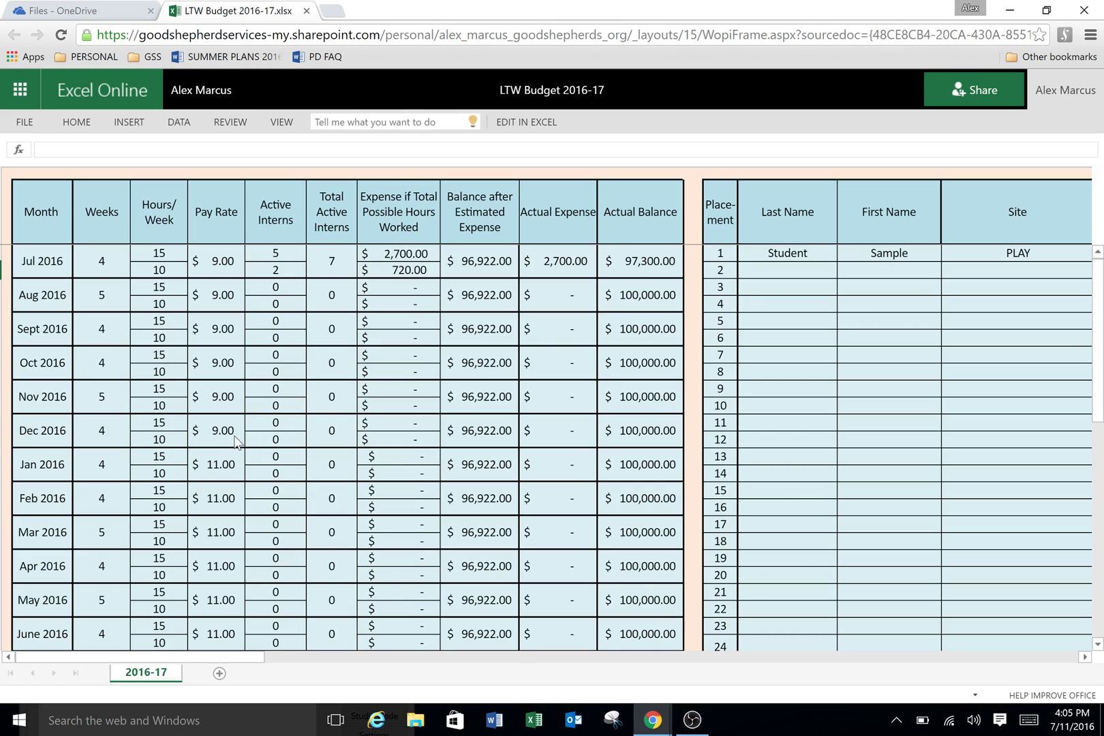